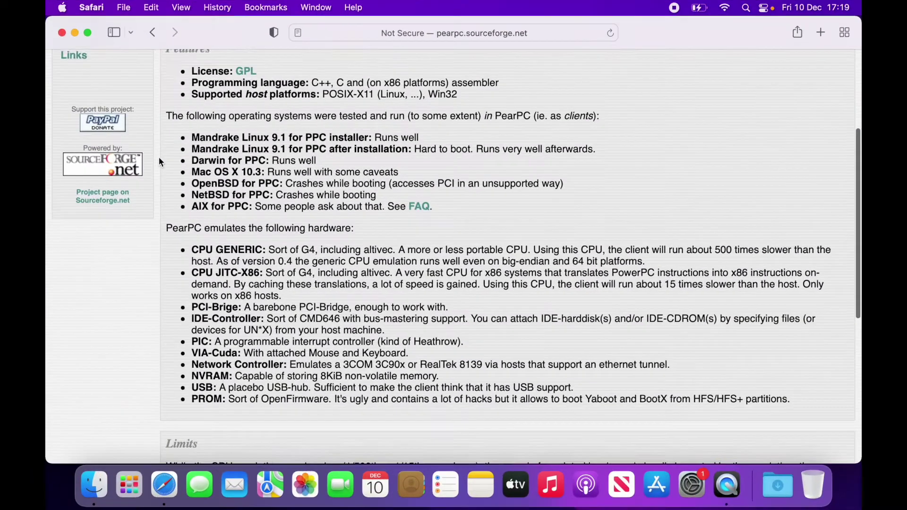
Step: Read through the Features, Limits and Plans sections of PearPC's About page
scroll(159, 162, down, 3)
scroll(159, 161, down, 5)
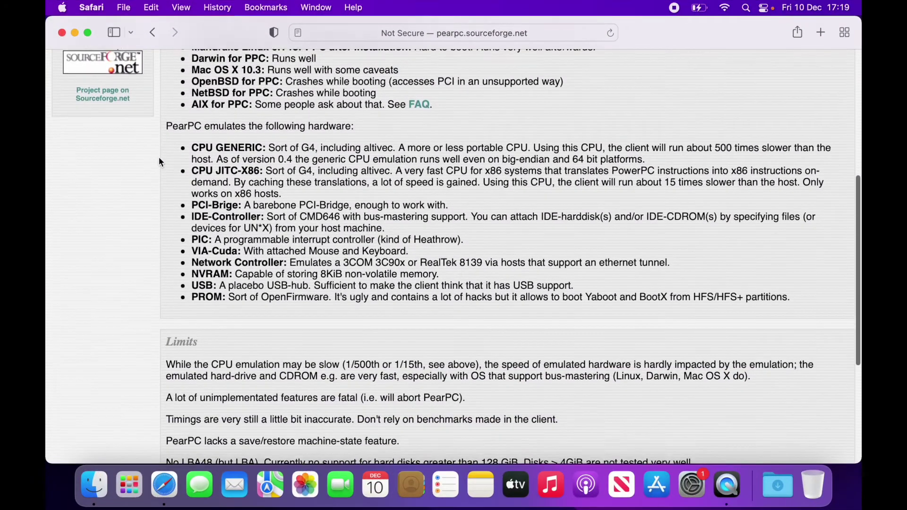
scroll(159, 162, down, 5)
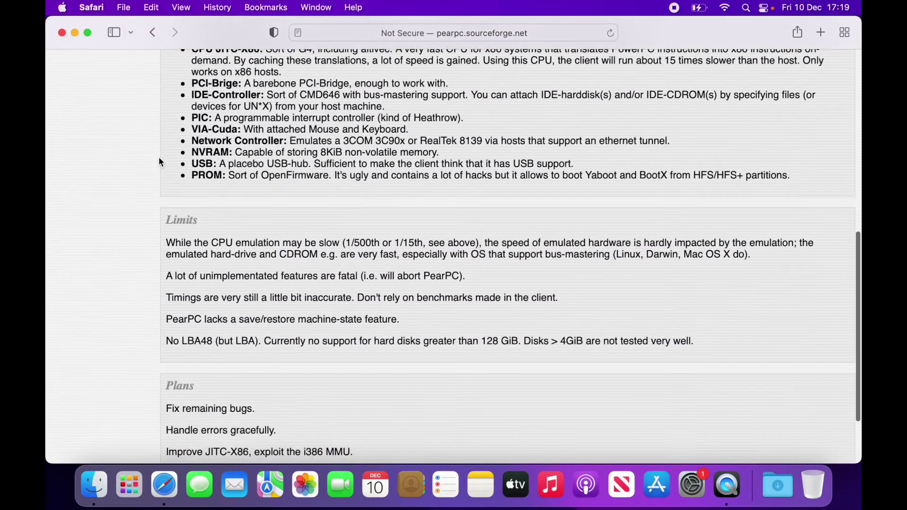
scroll(159, 162, down, 1)
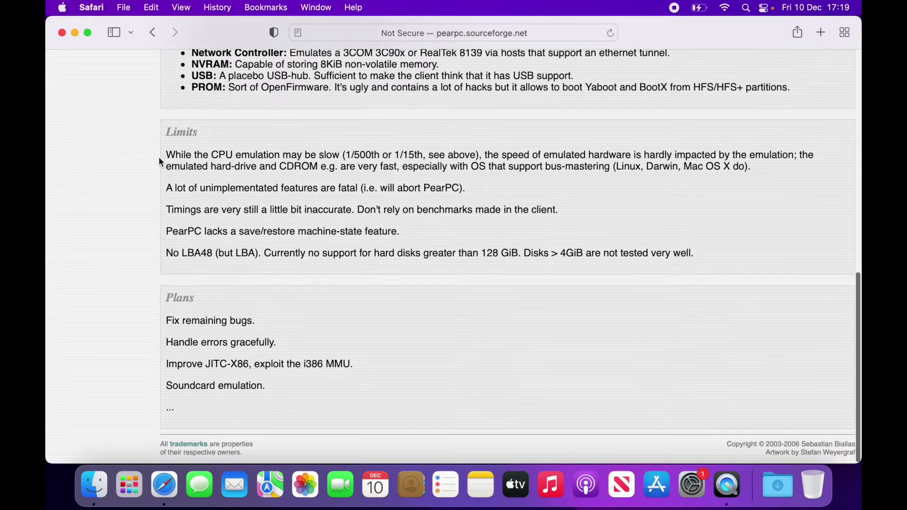
scroll(158, 161, up, 4)
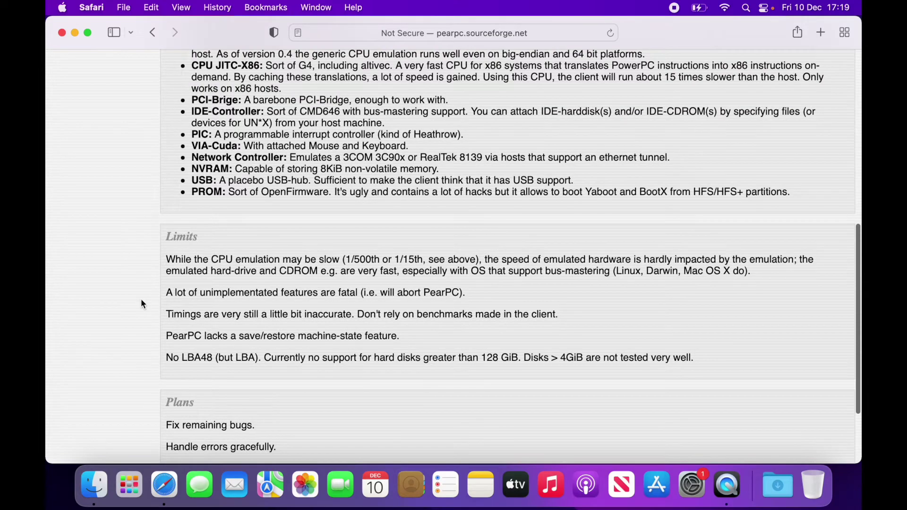
scroll(142, 303, up, 6)
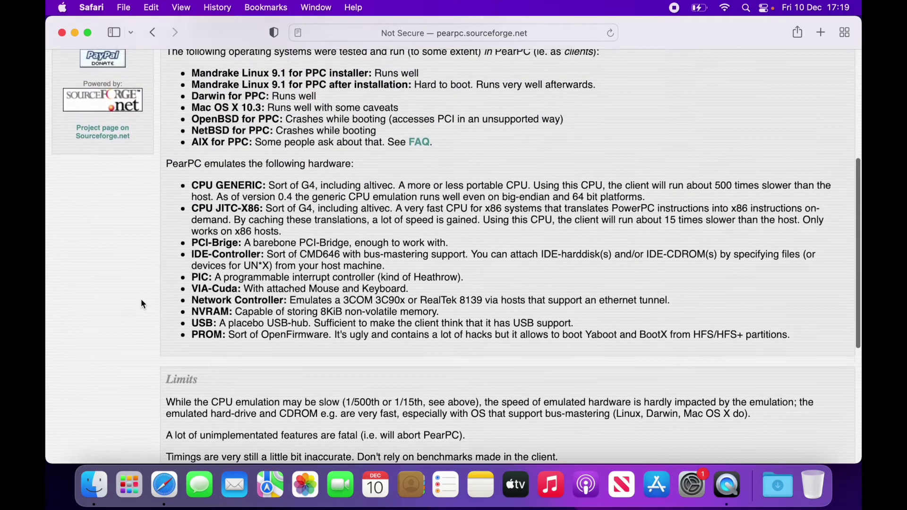
scroll(141, 302, up, 7)
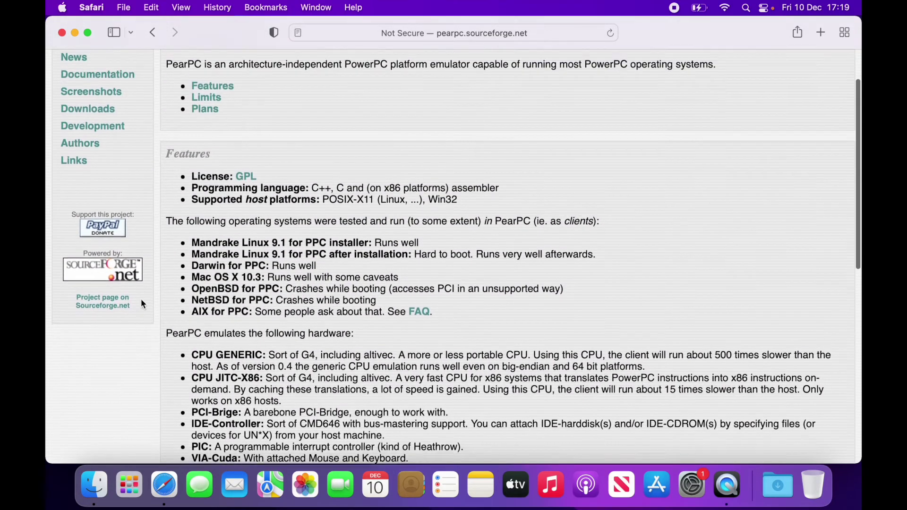
scroll(140, 304, up, 3)
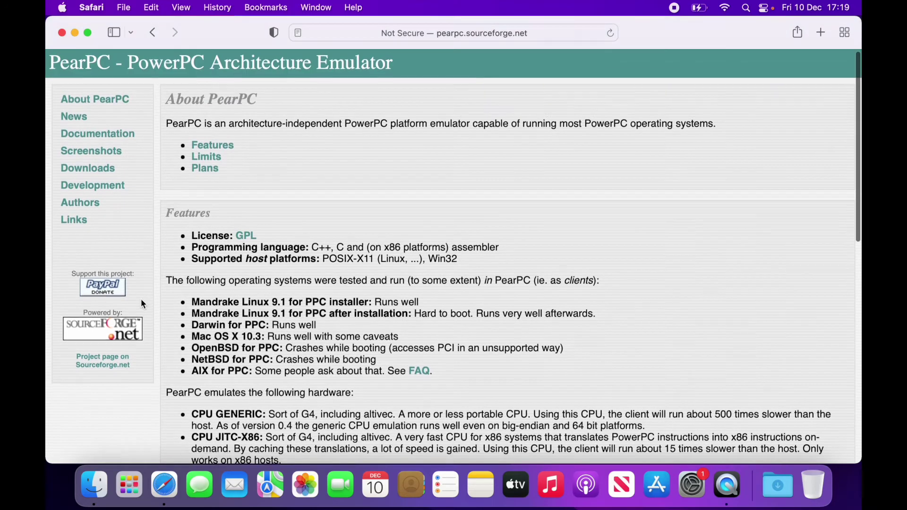
Step: Open PearPC's Screenshots page and look through the official and user-supplied screenshots, enlarging individual ones
click(108, 159)
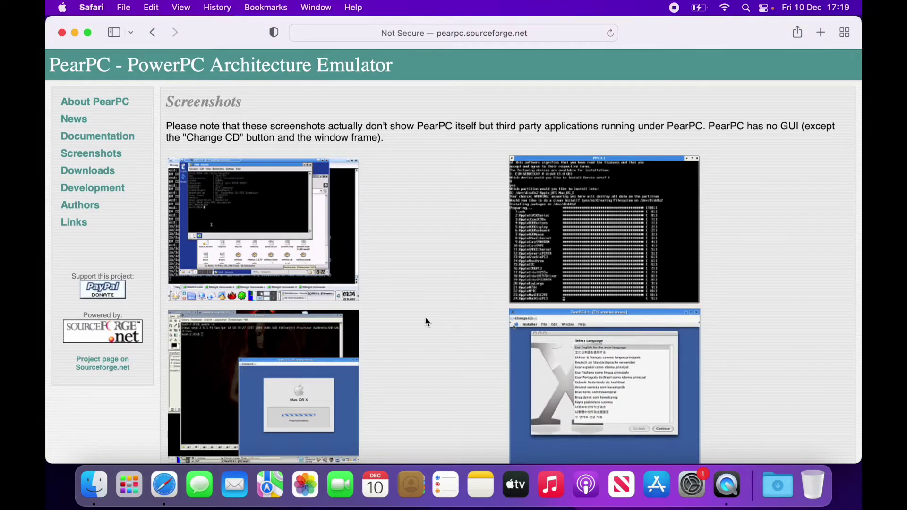
scroll(449, 348, down, 5)
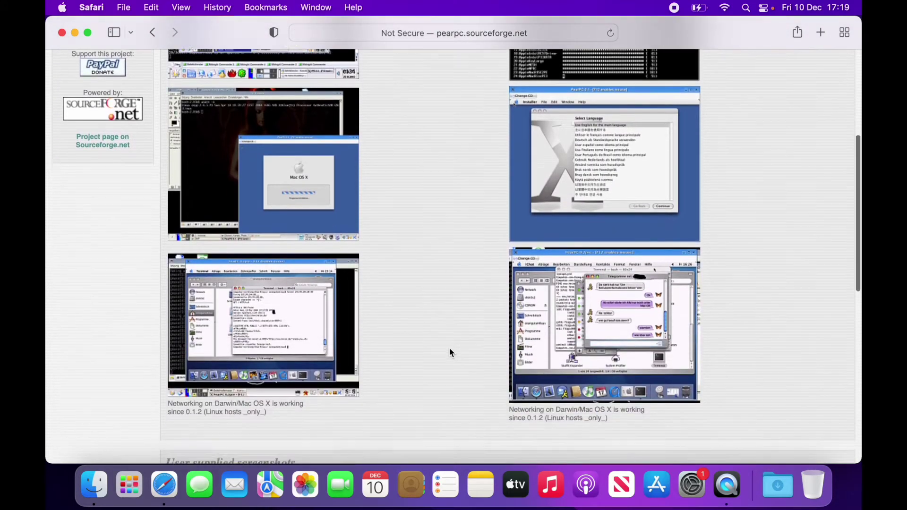
scroll(449, 350, down, 5)
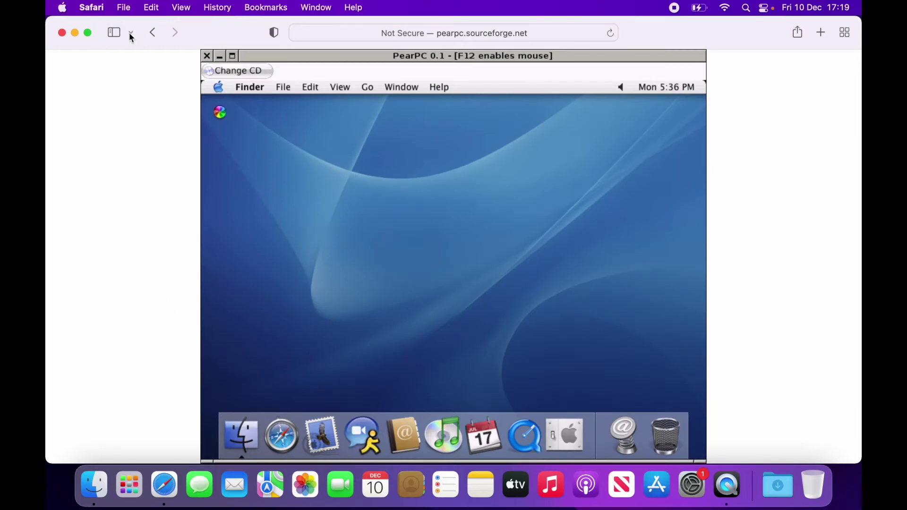
click(154, 36)
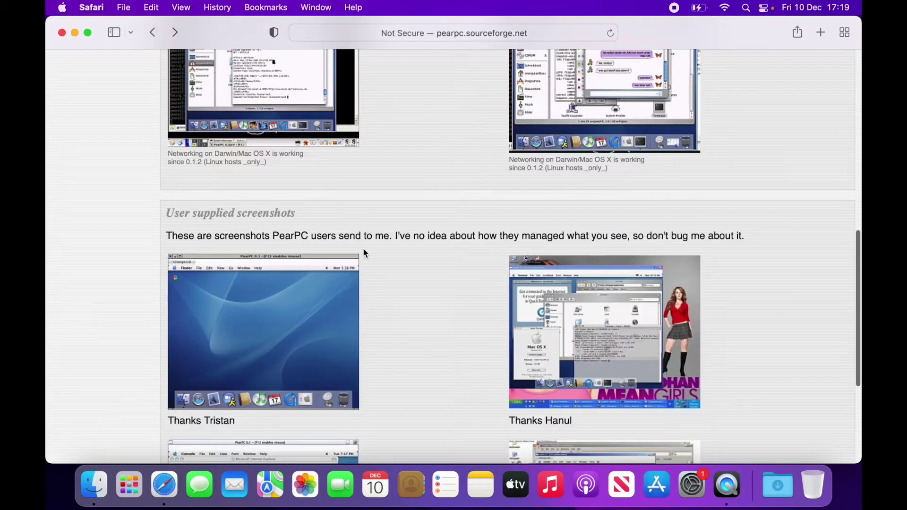
scroll(503, 329, down, 5)
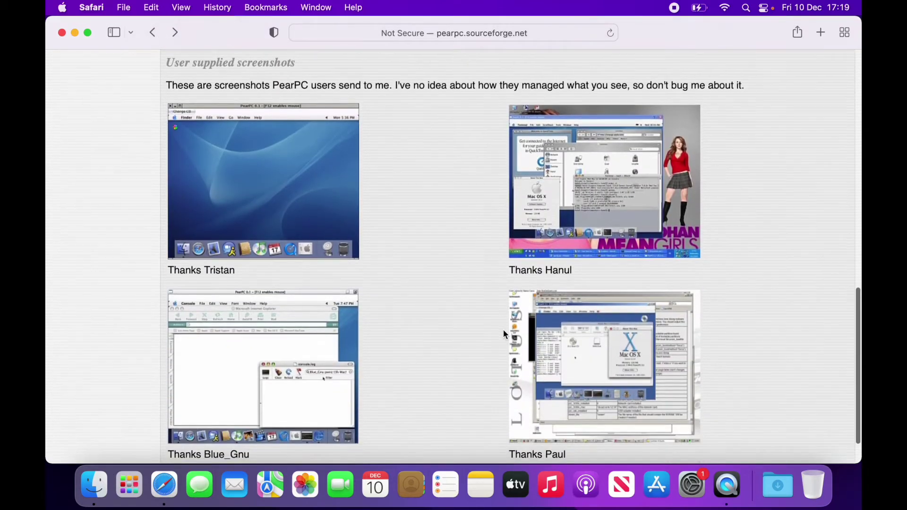
click(544, 355)
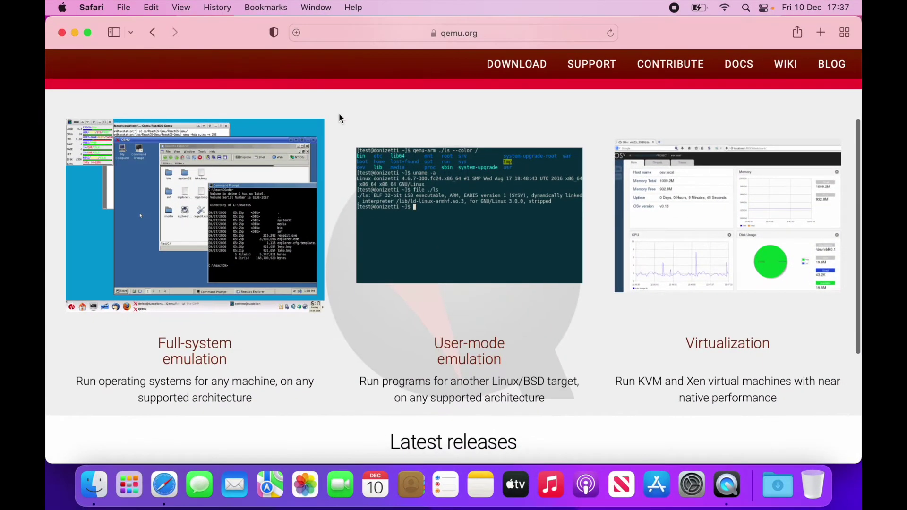
Step: Look over the QEMU home page and its latest releases, and view the first three enlarged screenshots before closing the gallery
scroll(339, 115, down, 4)
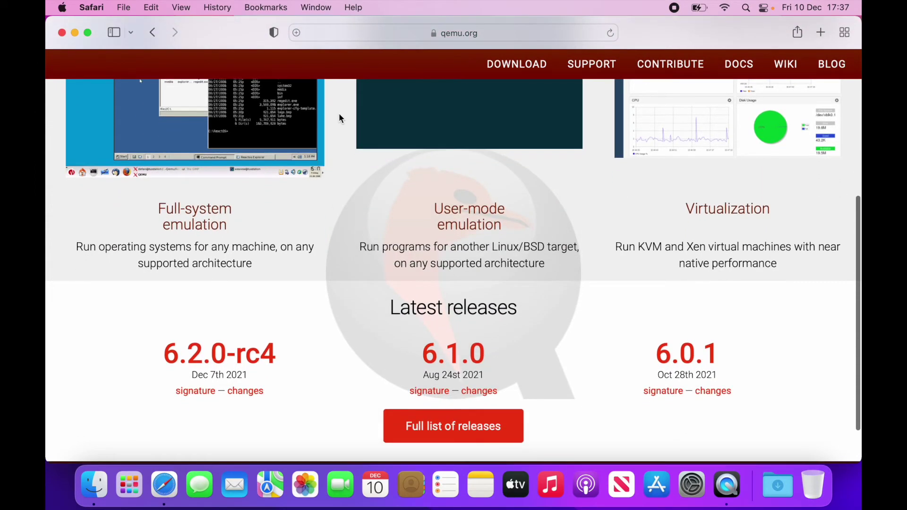
scroll(340, 116, up, 4)
scroll(339, 115, up, 1)
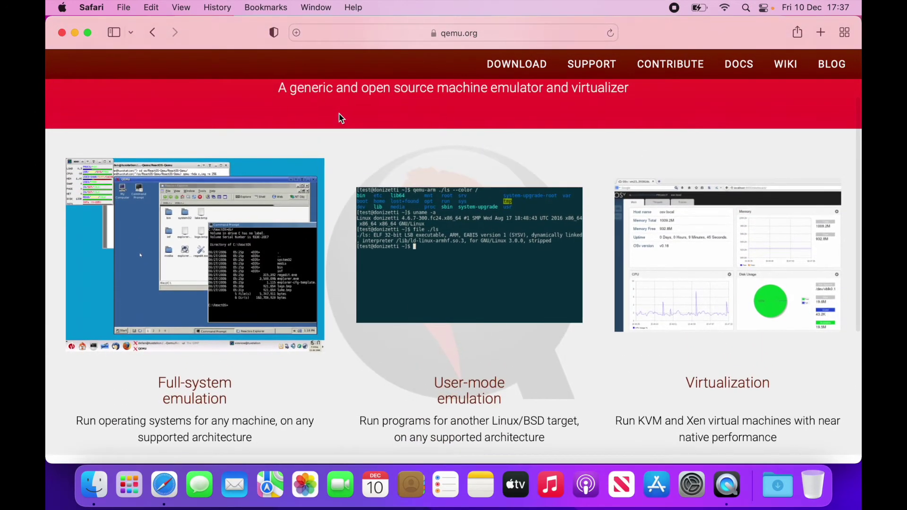
click(249, 245)
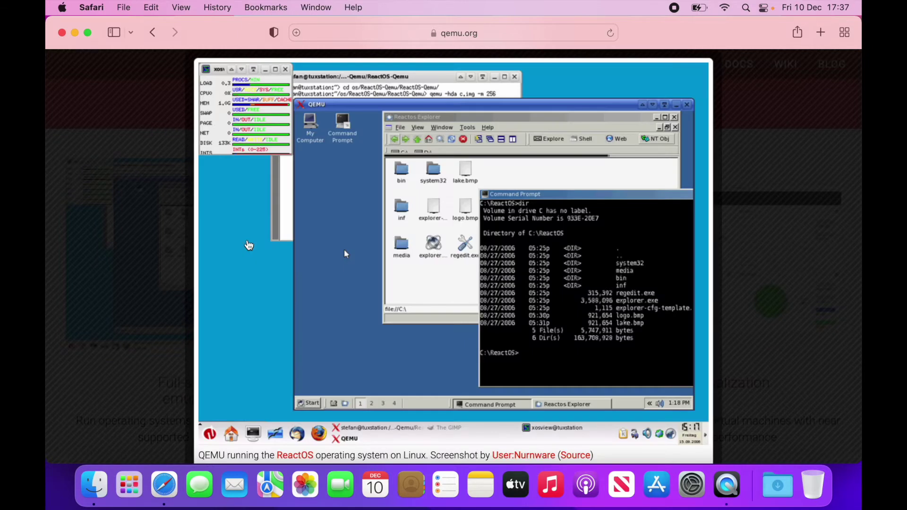
key(Right)
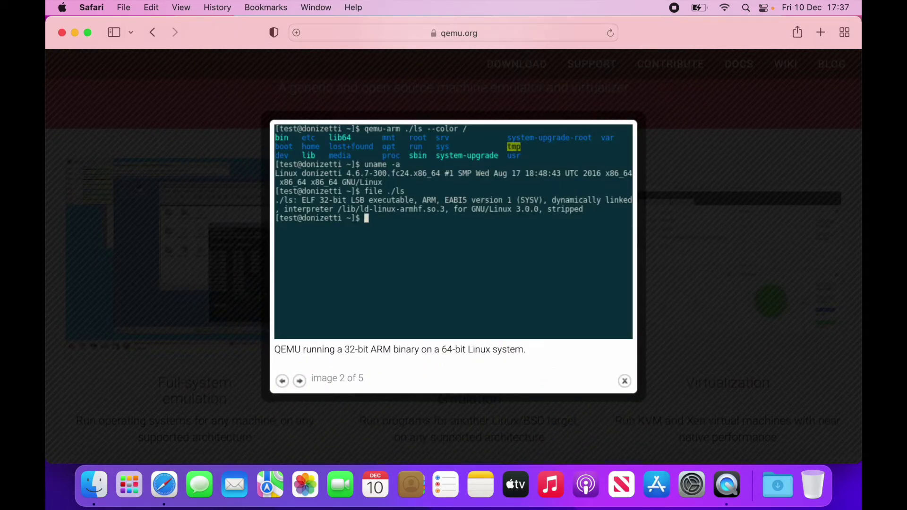
key(Right)
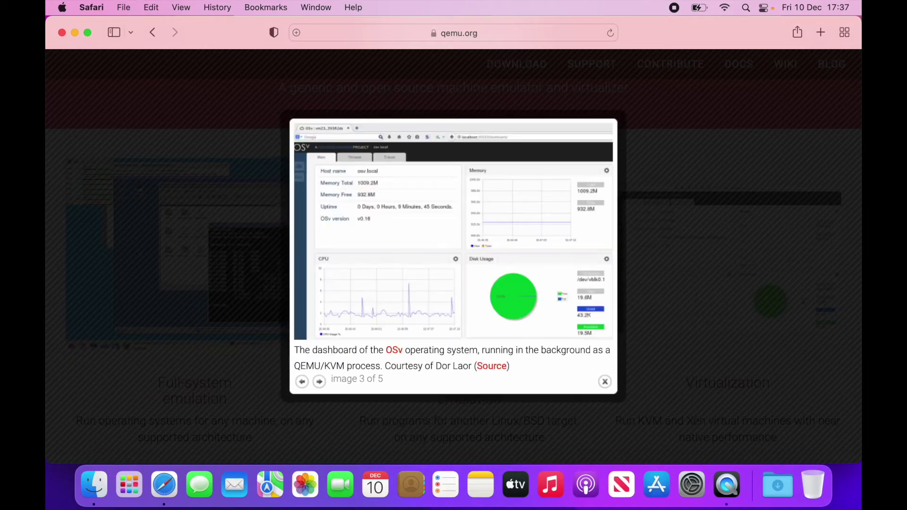
click(204, 313)
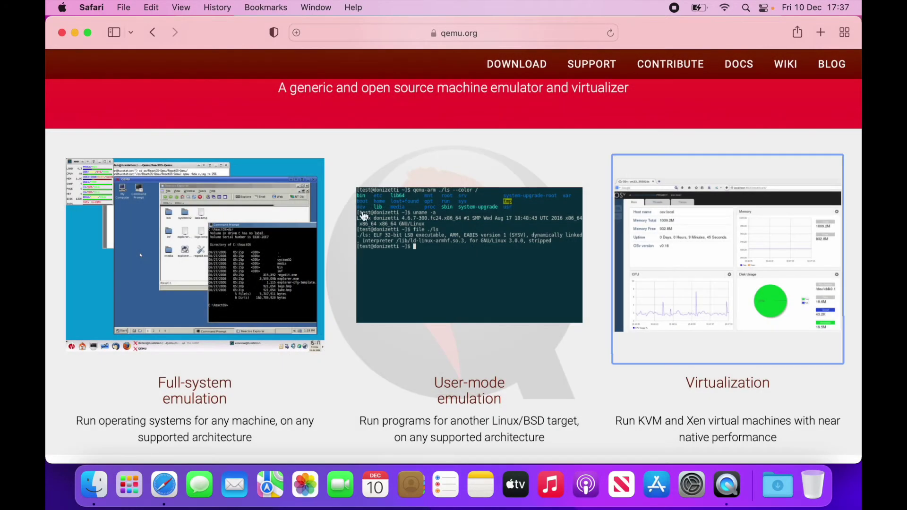
Step: Open the System Emulation section of QEMU's main documentation and look through its table of contents
click(733, 63)
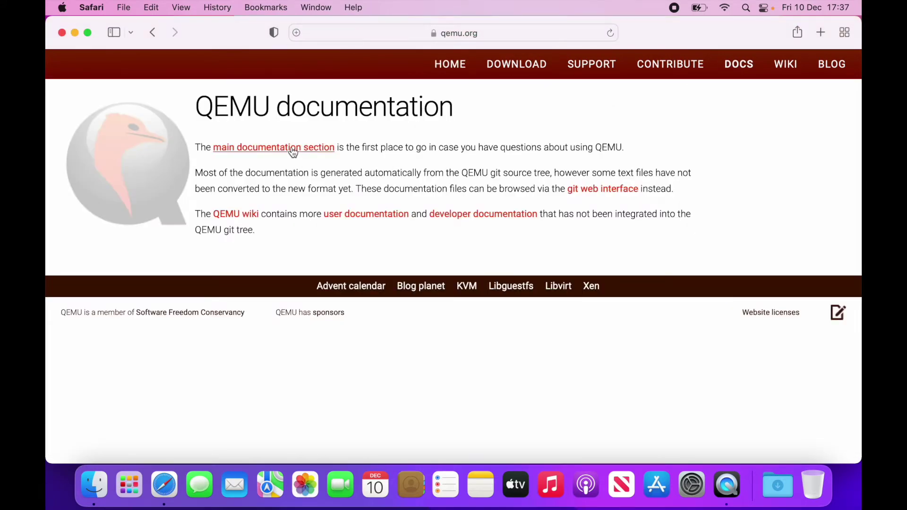
click(291, 150)
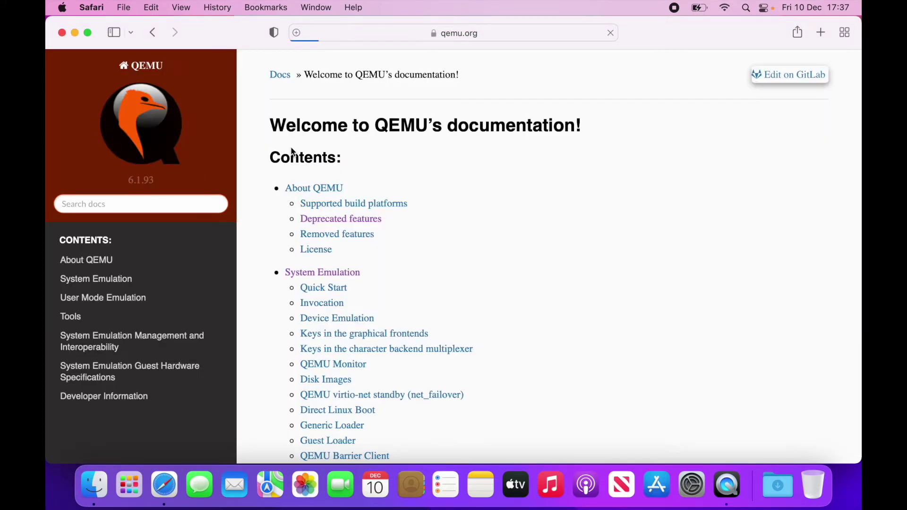
click(317, 274)
scroll(494, 281, down, 3)
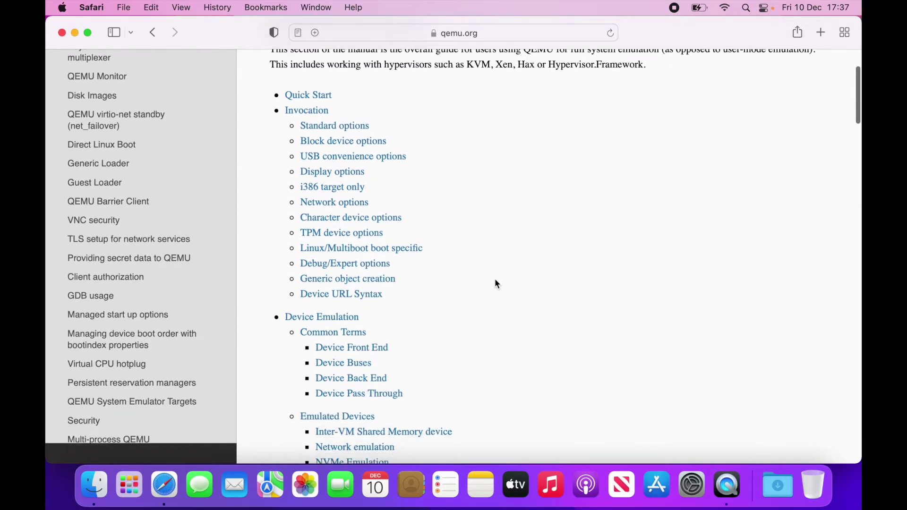
scroll(496, 282, down, 10)
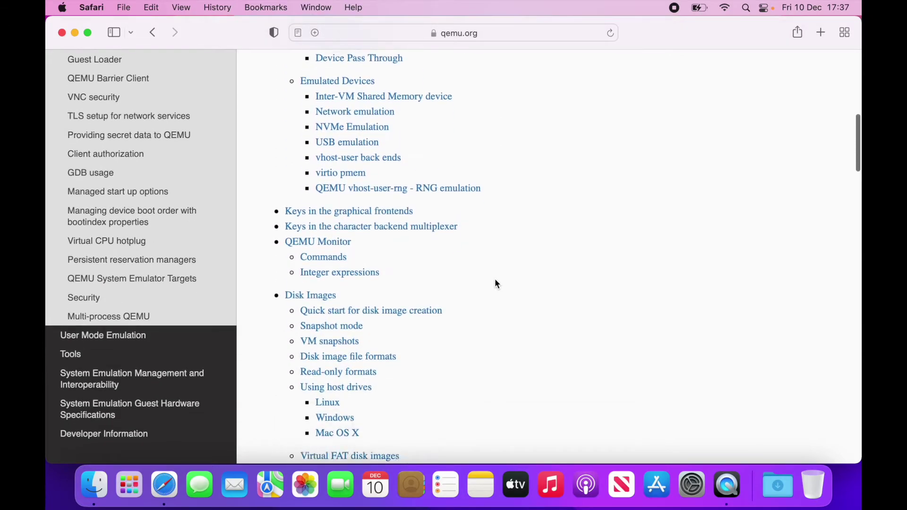
scroll(496, 283, down, 10)
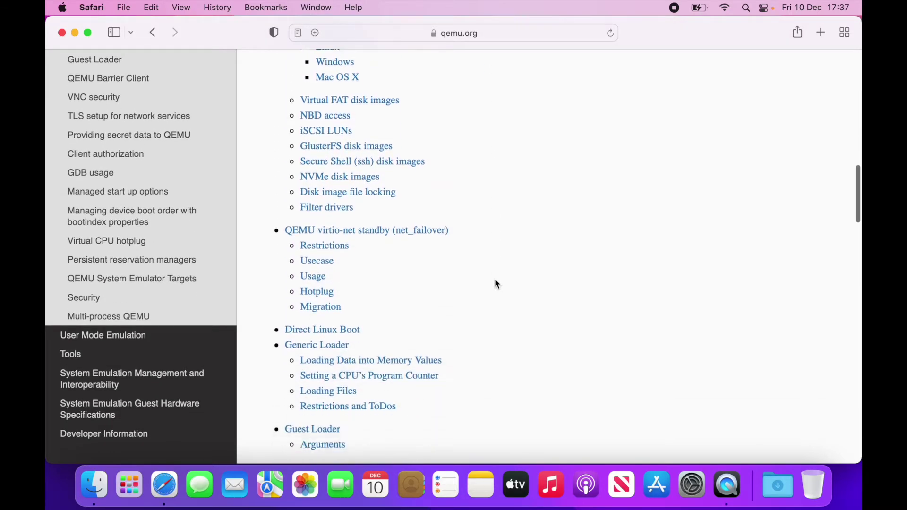
scroll(496, 283, down, 7)
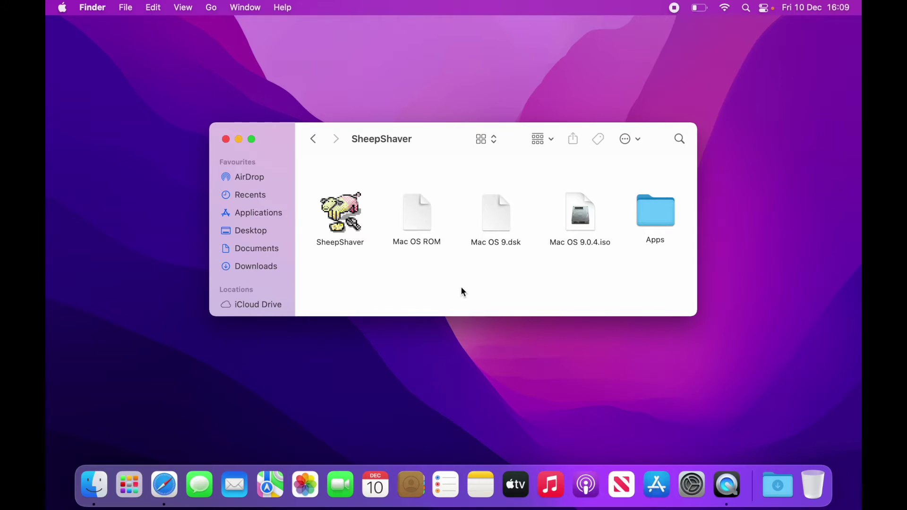
Step: In Finder, point out the SheepShaver app, Mac OS ROM, Mac OS 9.dsk, Mac OS 9.0.4.iso and the Apps folder one after another
click(341, 225)
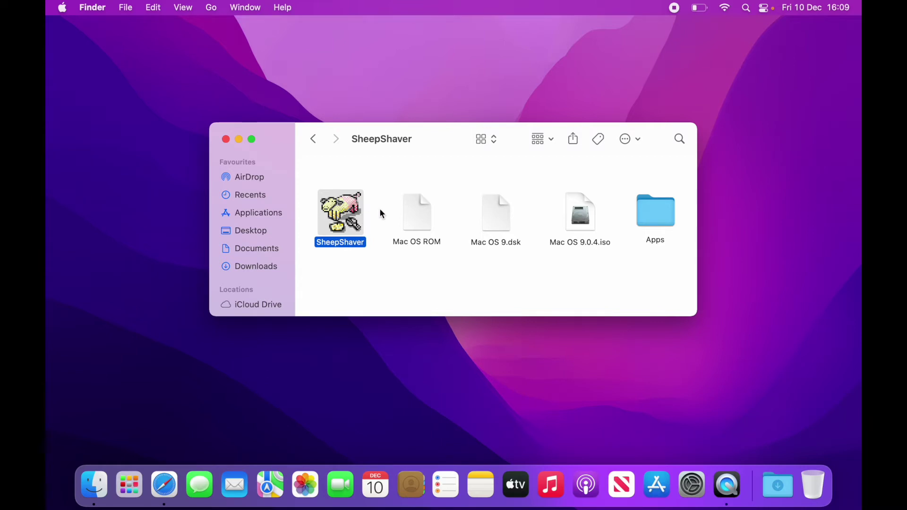
click(384, 209)
click(410, 208)
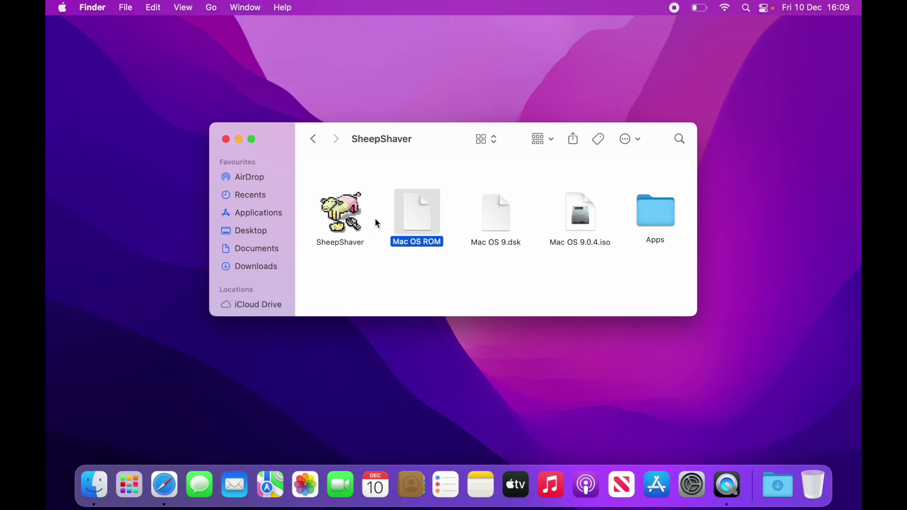
click(452, 277)
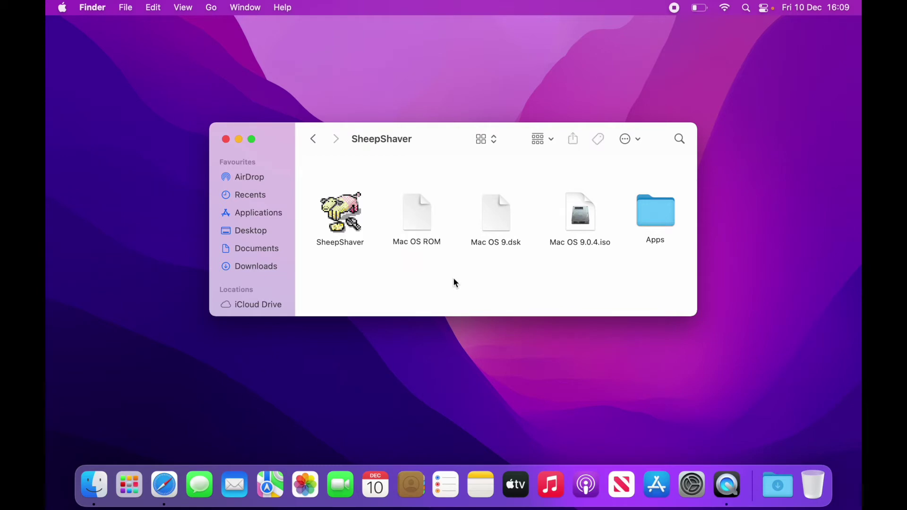
click(503, 213)
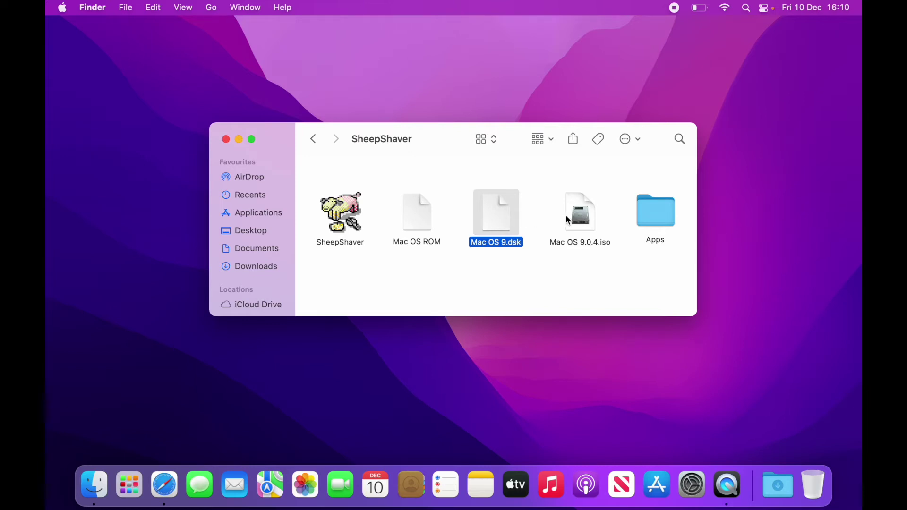
click(582, 220)
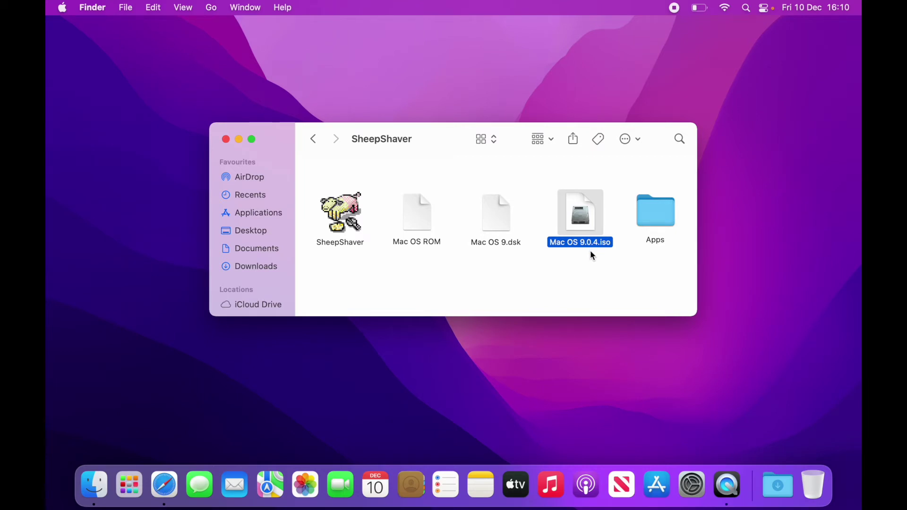
click(652, 218)
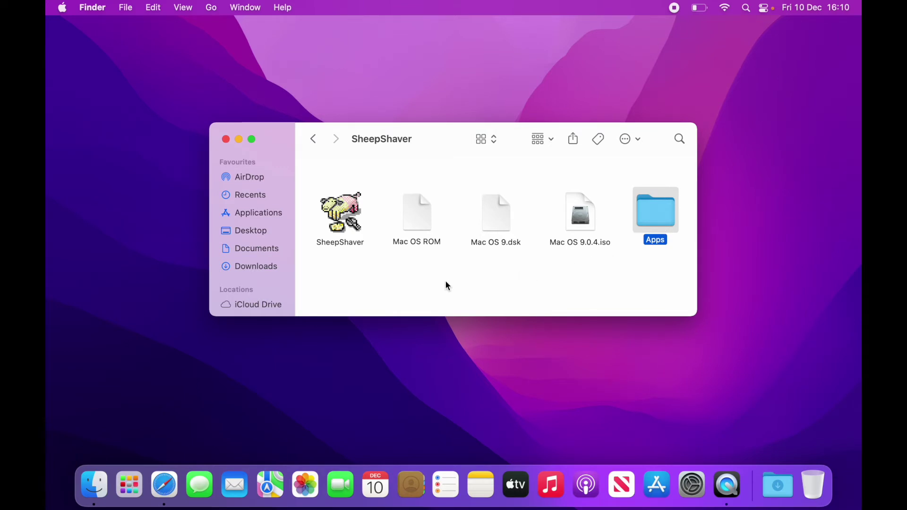
click(415, 275)
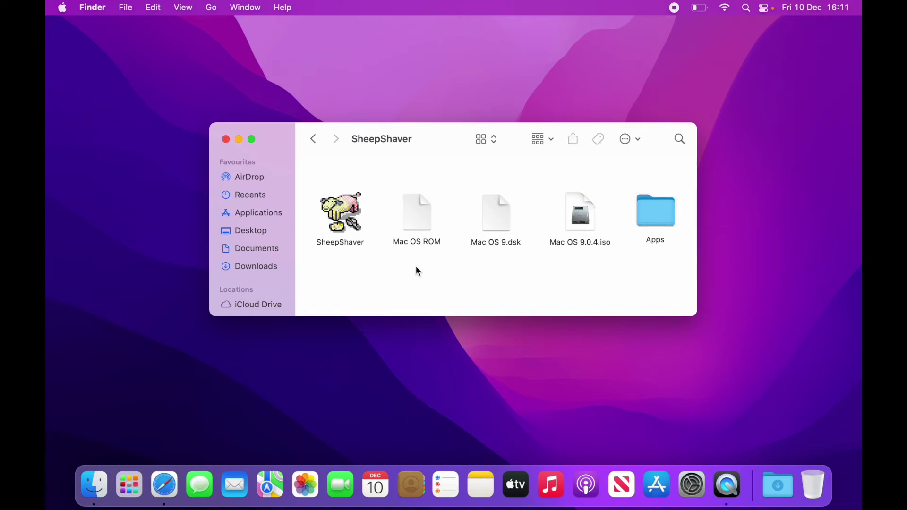
Step: Launch SheepShaver from its folder and open its preferences for the virtual machine settings
double_click(348, 211)
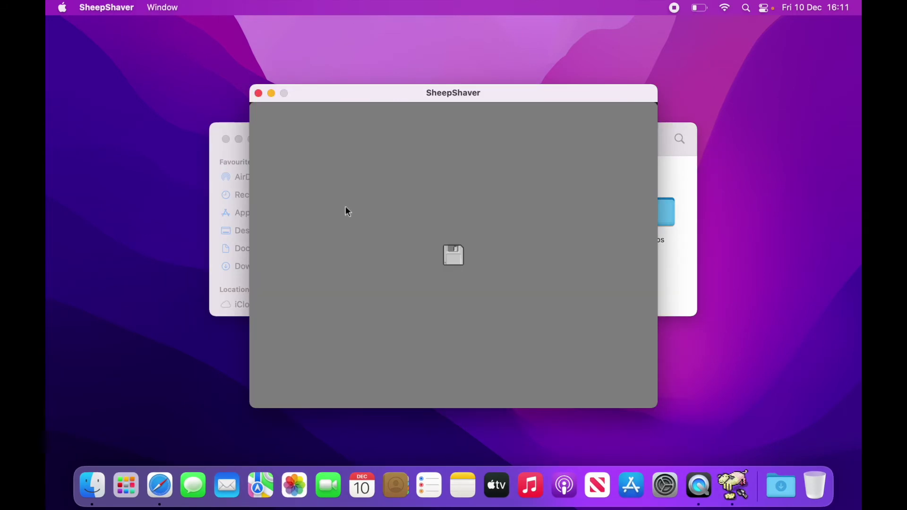
click(110, 8)
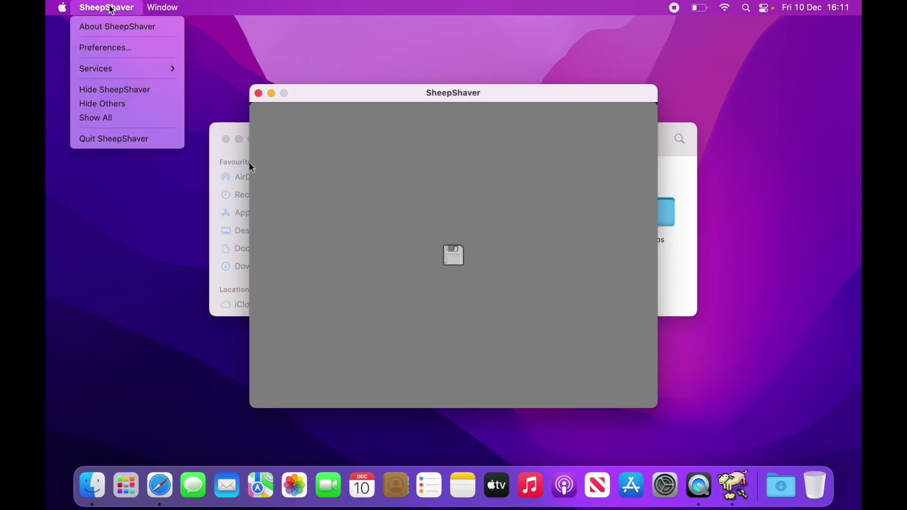
click(106, 47)
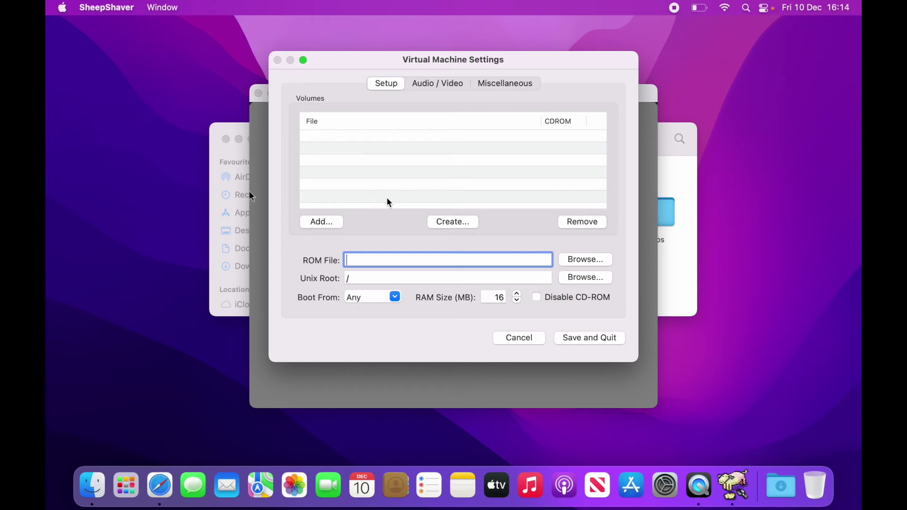
Step: Add Mac OS 9.0.4.iso and Mac OS 9.dsk from the SheepShaver folder as volumes of the virtual machine
click(326, 221)
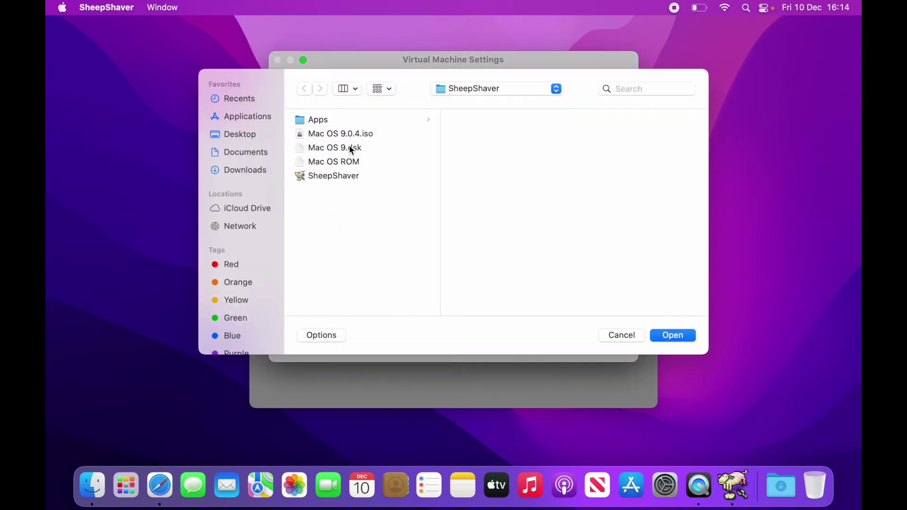
click(353, 132)
click(689, 338)
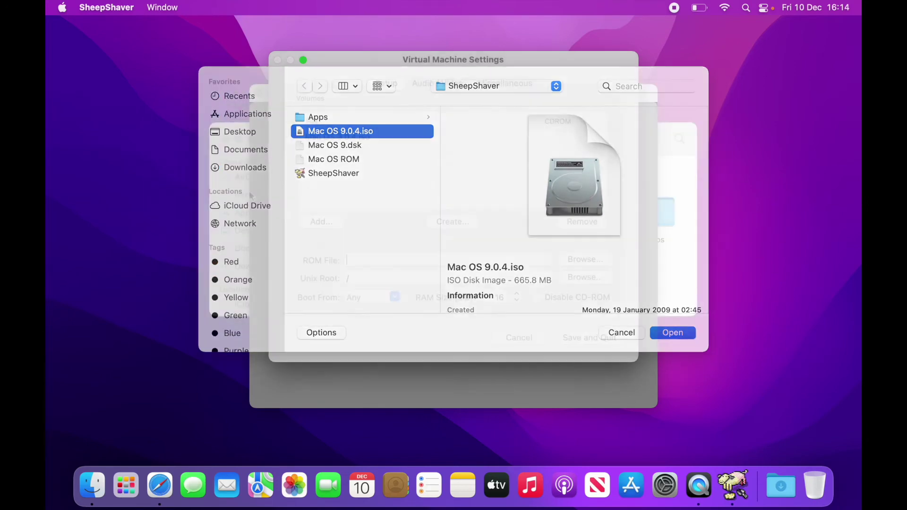
click(327, 222)
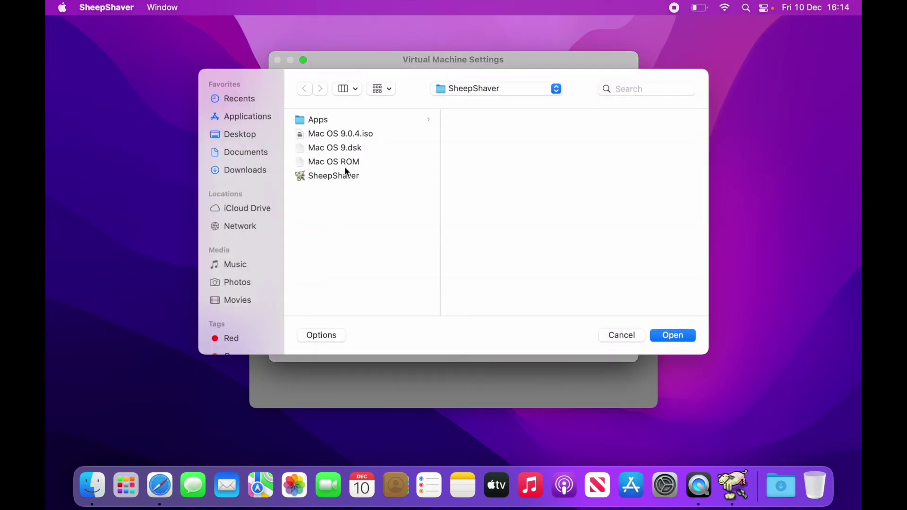
click(351, 148)
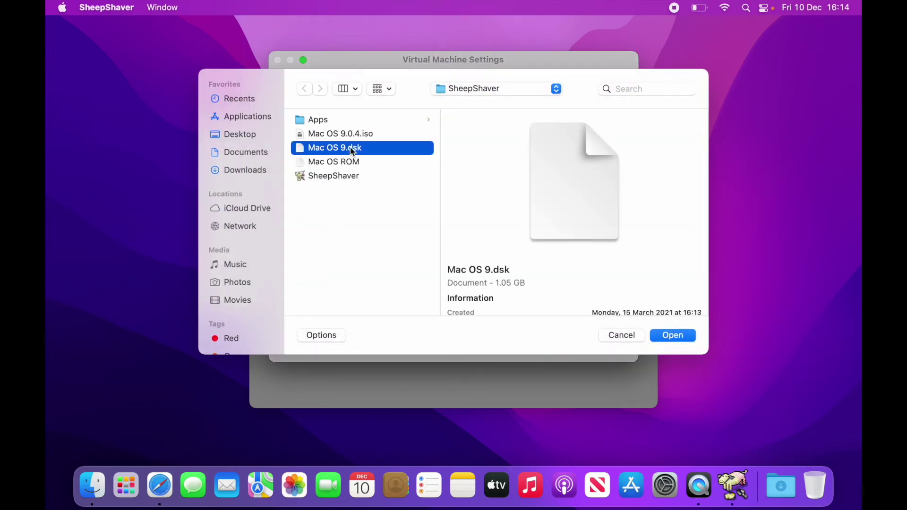
click(673, 335)
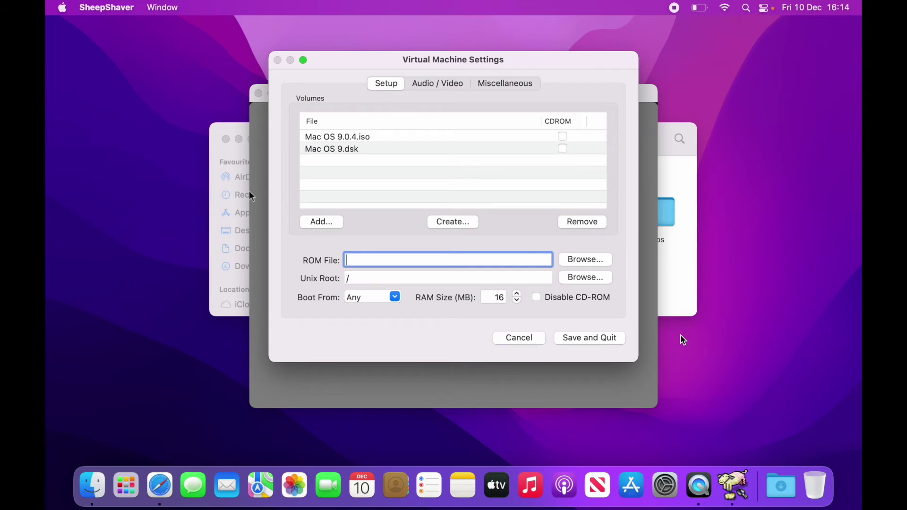
Step: Choose the Mac OS ROM file as the ROM and set the RAM size to 128 MB
click(599, 260)
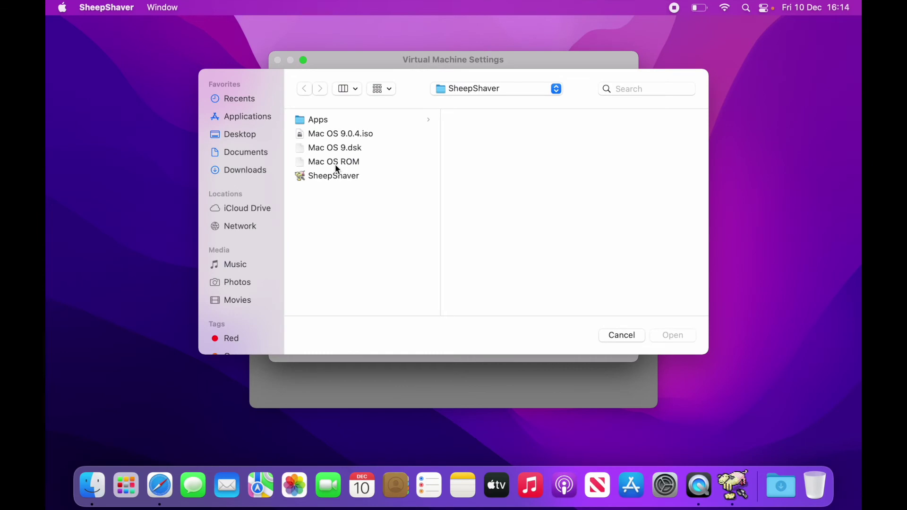
click(336, 163)
click(669, 338)
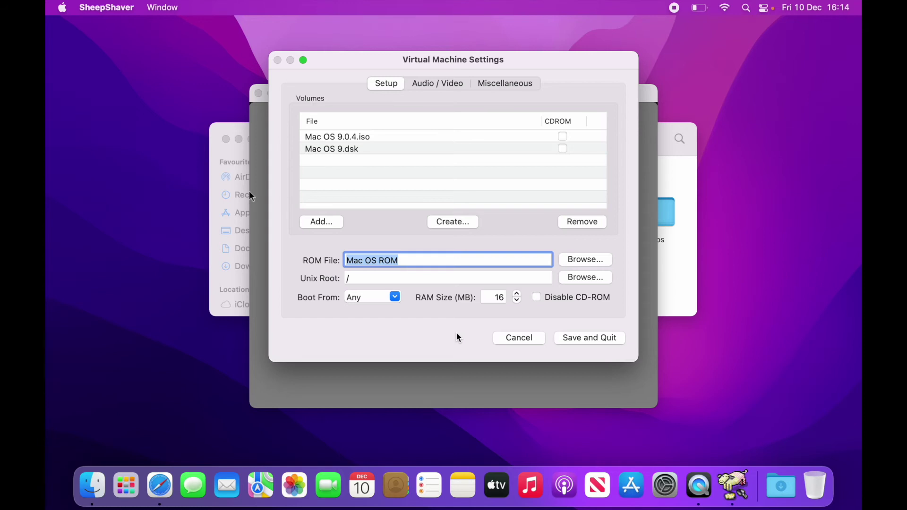
double_click(491, 297)
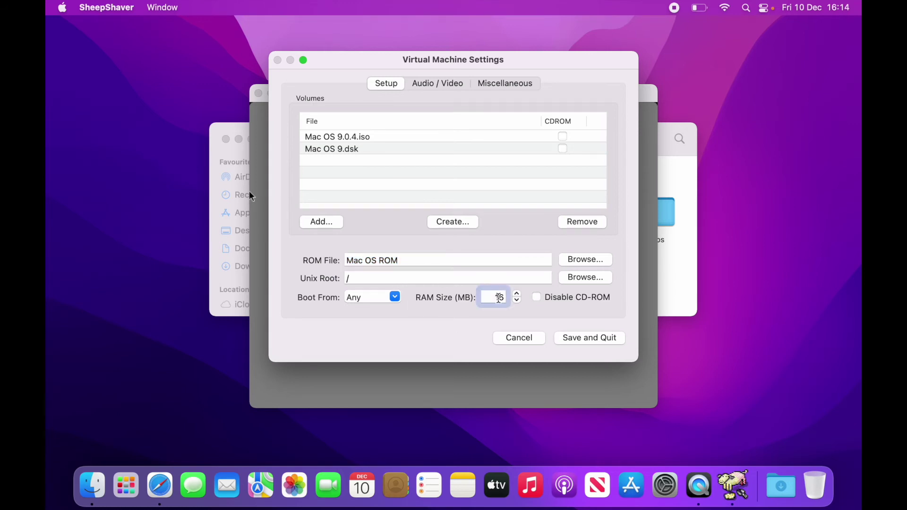
text(128)
key(Tab)
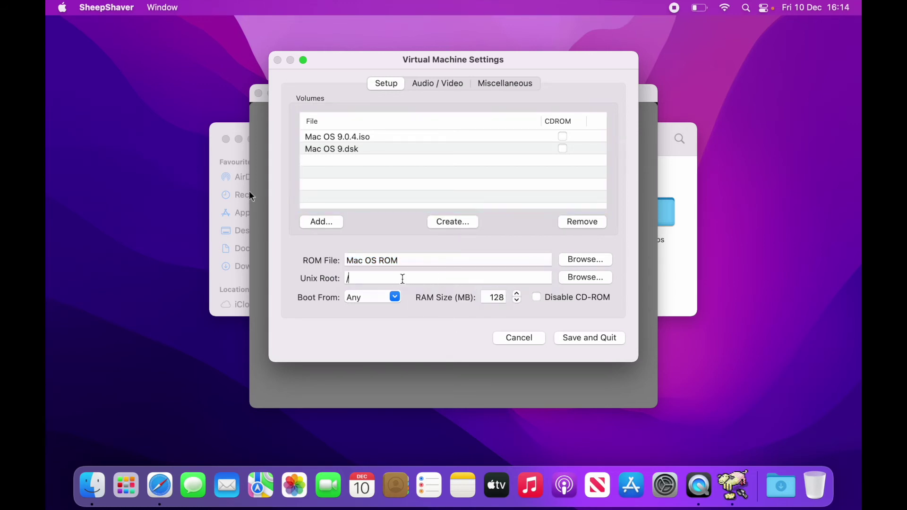
Step: Set the Unix root to /Users/rrrr/Applications/SheepShaver/Apps
click(402, 279)
text(Users/rrrr/)
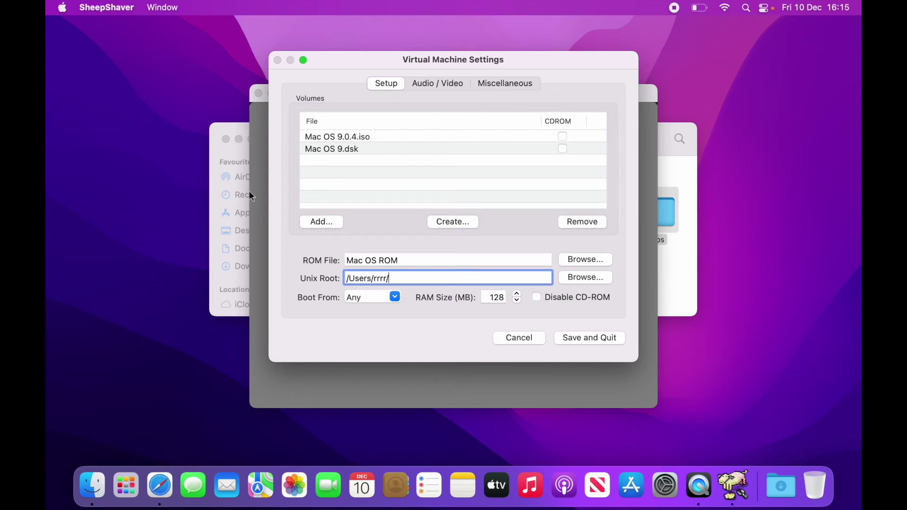
text(Applications/SheepShaver/Apps)
key(Tab)
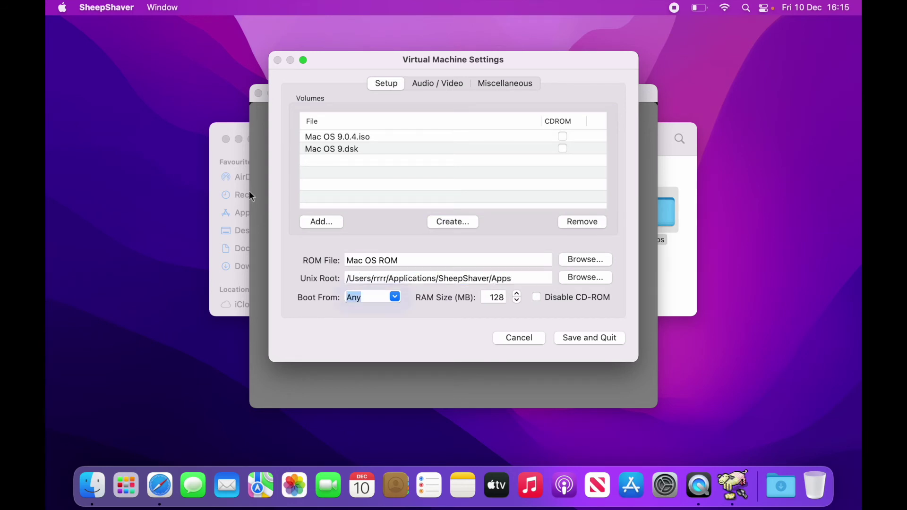
click(418, 166)
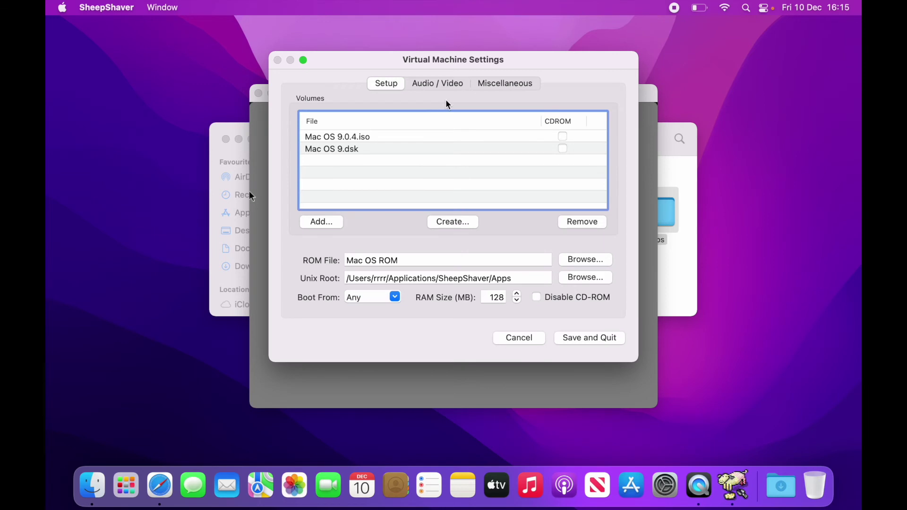
Step: Set the virtual machine to boot from CD-ROM and mark the Mac OS 9.0.4.iso volume as a CD-ROM
click(396, 296)
click(381, 327)
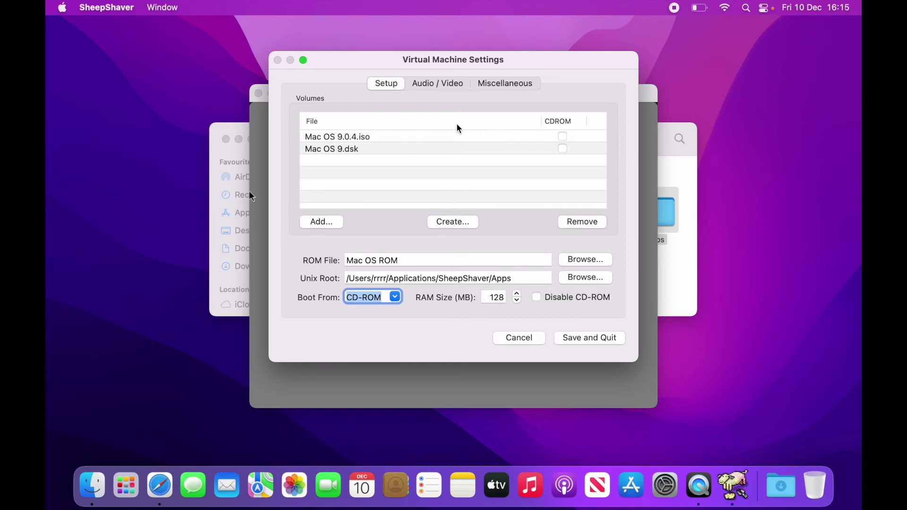
click(549, 136)
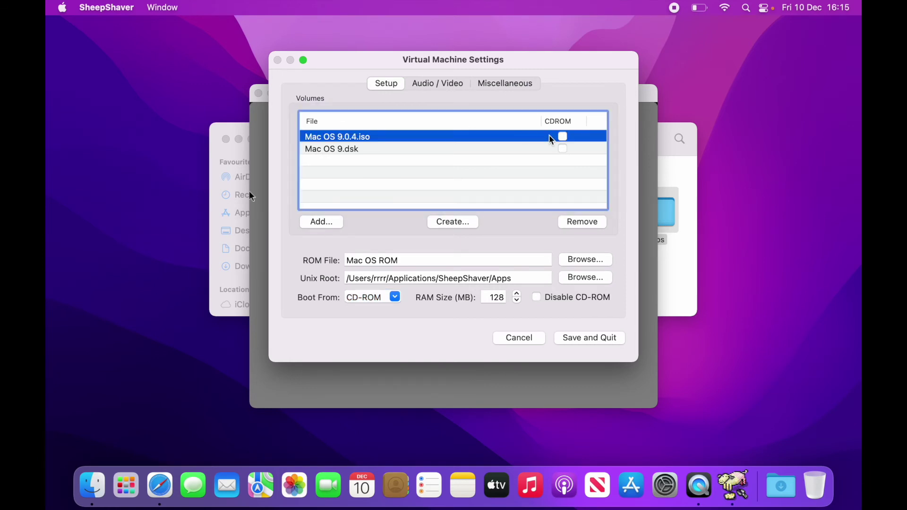
Step: Configure the video settings with a 30 Hz refresh rate, a width of 800 and a height of 600
click(447, 82)
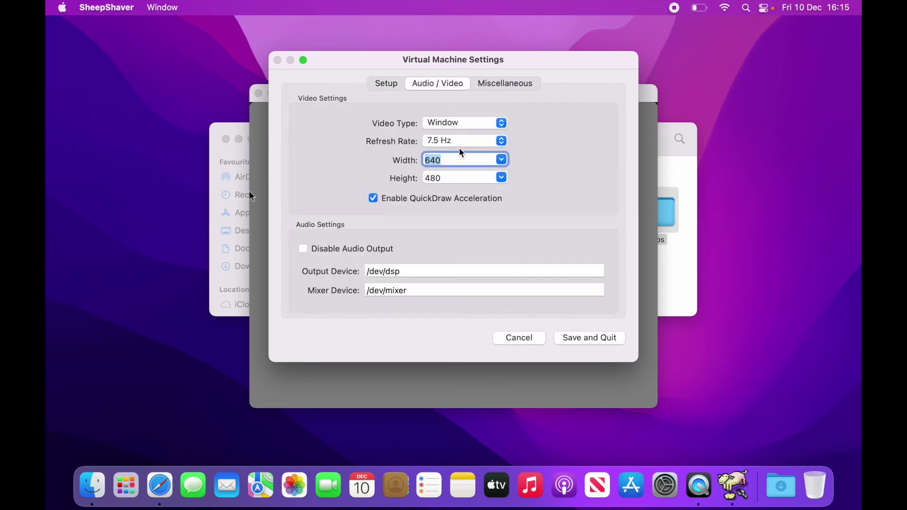
click(500, 142)
click(474, 184)
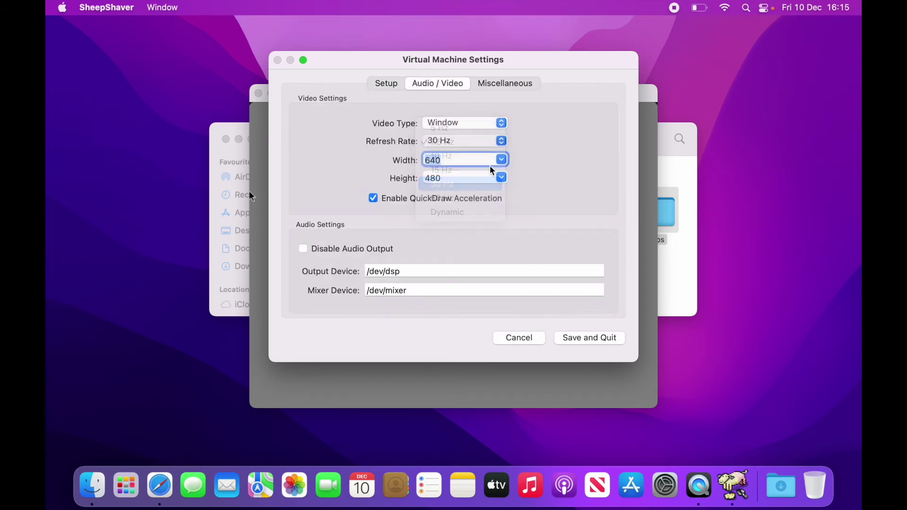
click(503, 161)
click(474, 204)
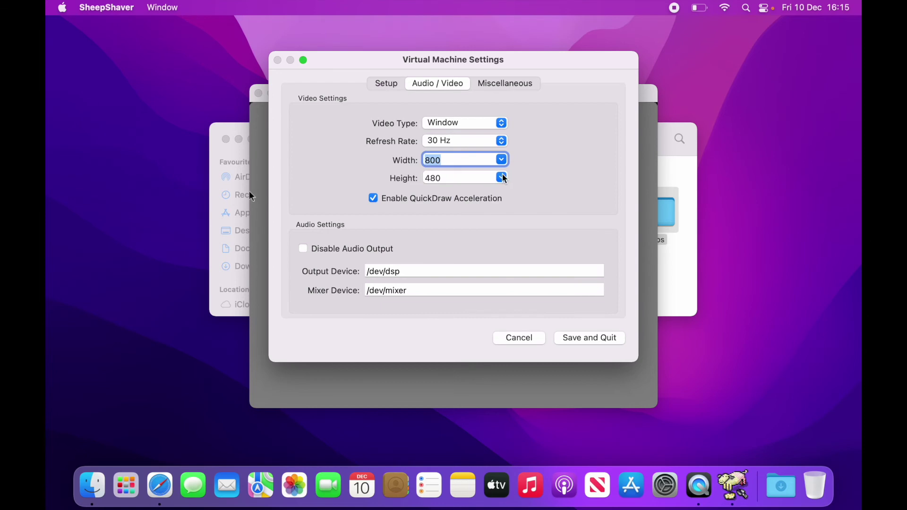
click(500, 179)
click(468, 223)
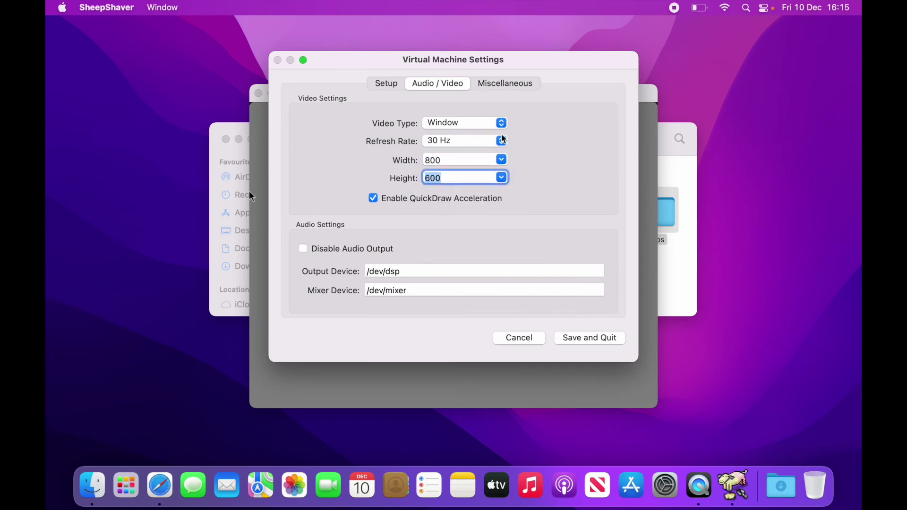
Step: Review the miscellaneous options and the volume setup, and save the virtual machine settings
click(525, 85)
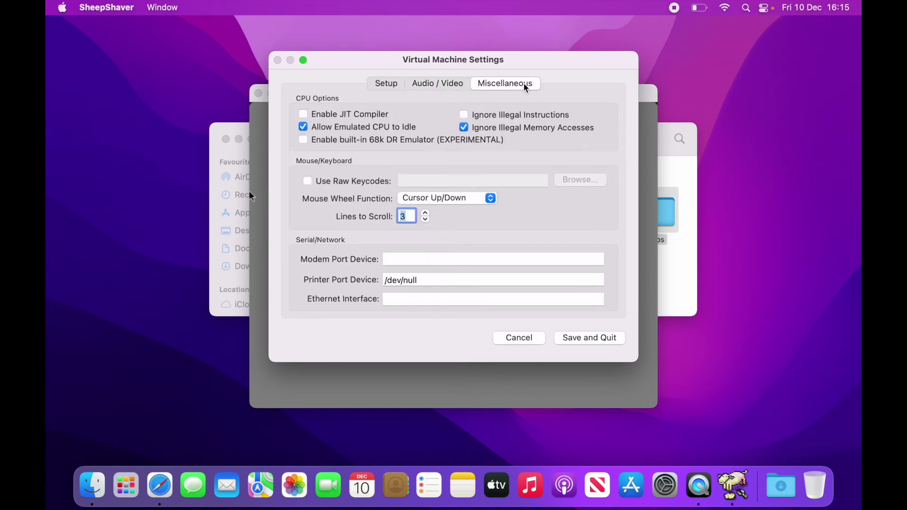
click(390, 85)
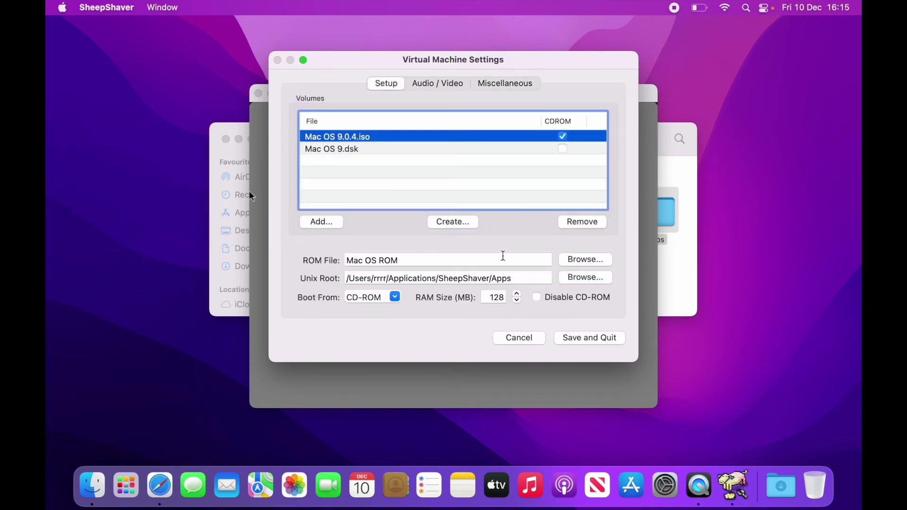
click(581, 339)
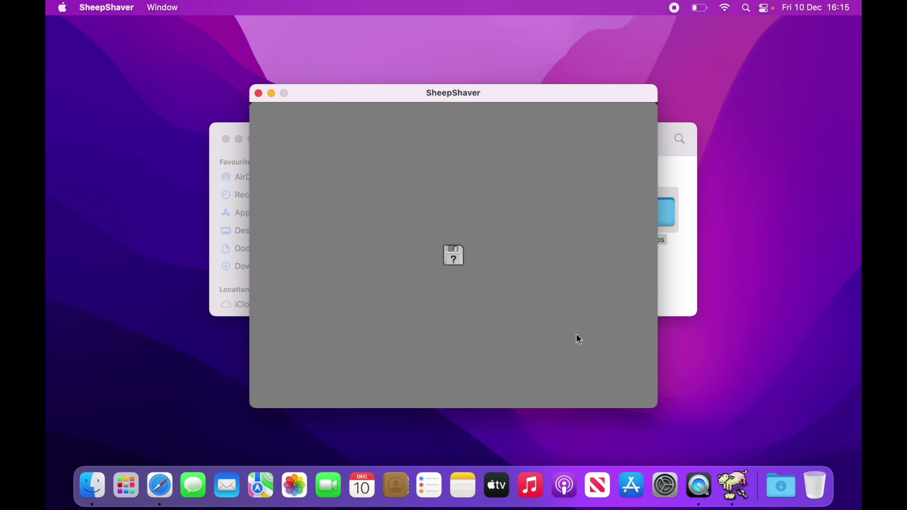
Step: Force quit SheepShaver and relaunch it from its Finder folder to boot from the Mac OS 9 disc
key(super+alt+Escape)
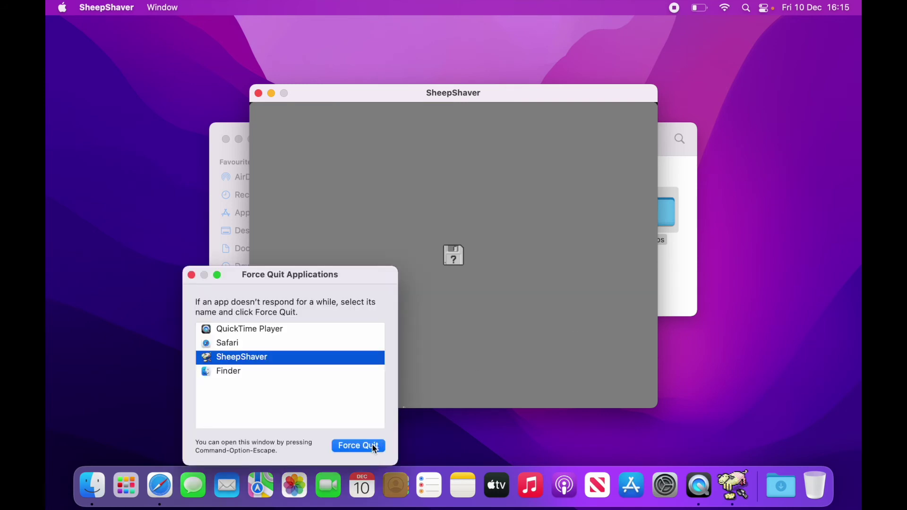
click(372, 446)
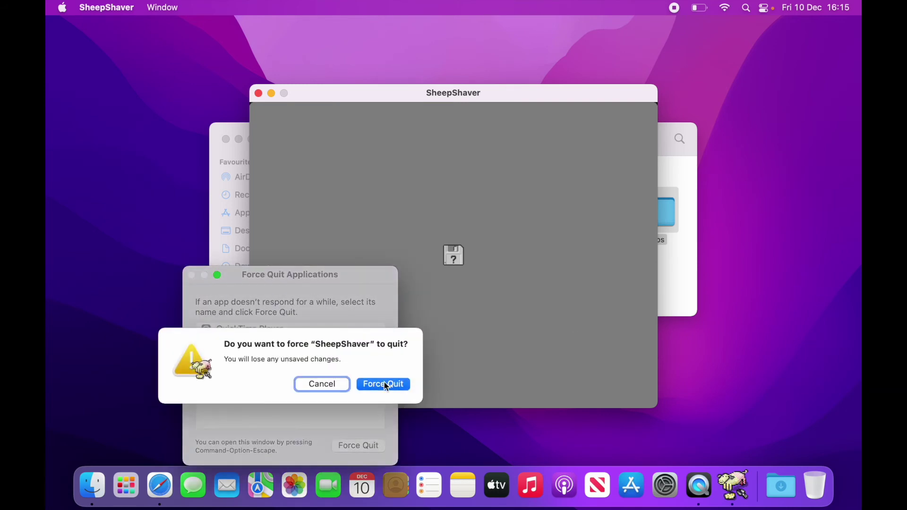
click(384, 380)
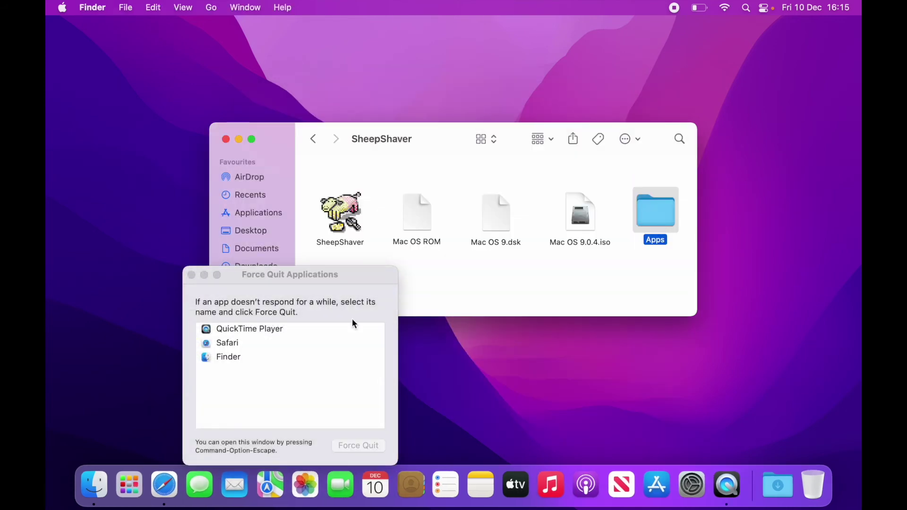
click(191, 275)
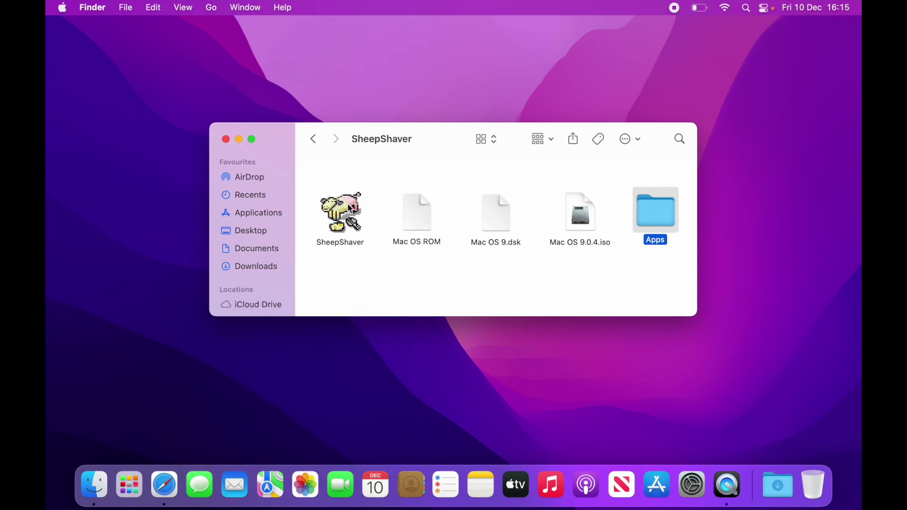
double_click(350, 209)
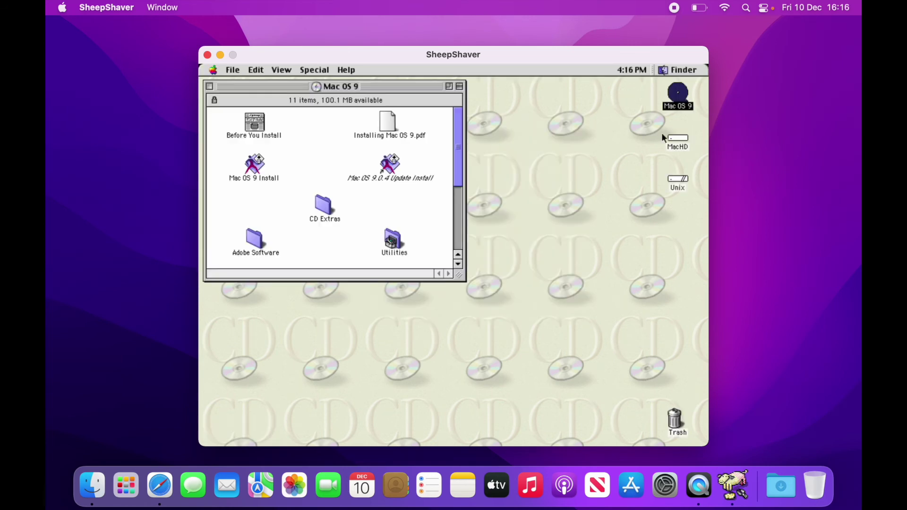
Step: Start the Mac OS 9 installer, accept Macintosh HD as the destination disk and open the custom installation options
double_click(255, 165)
key(Return)
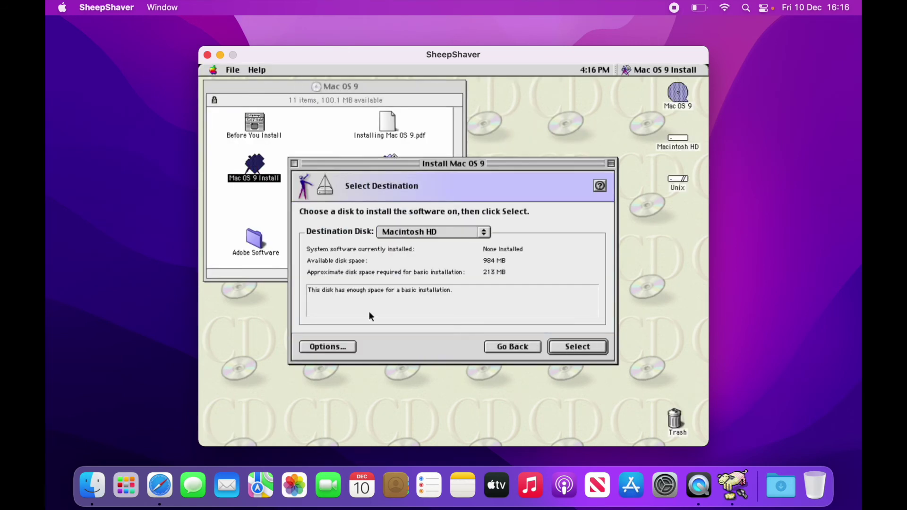
key(Return)
key(Return)
click(331, 346)
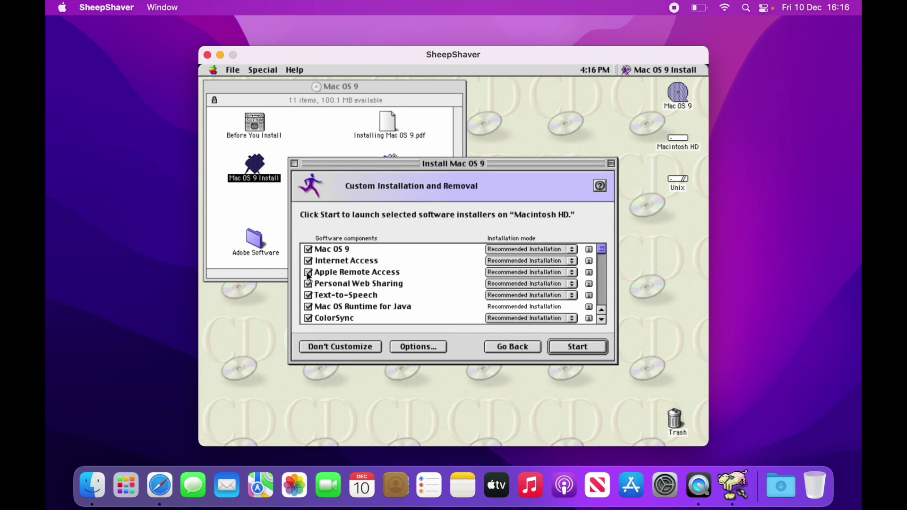
Step: Exclude Apple Remote Access, Personal Web Sharing and Mac OS Runtime for Java from the software components and start the installation
click(309, 272)
click(309, 283)
click(309, 307)
click(601, 319)
click(577, 346)
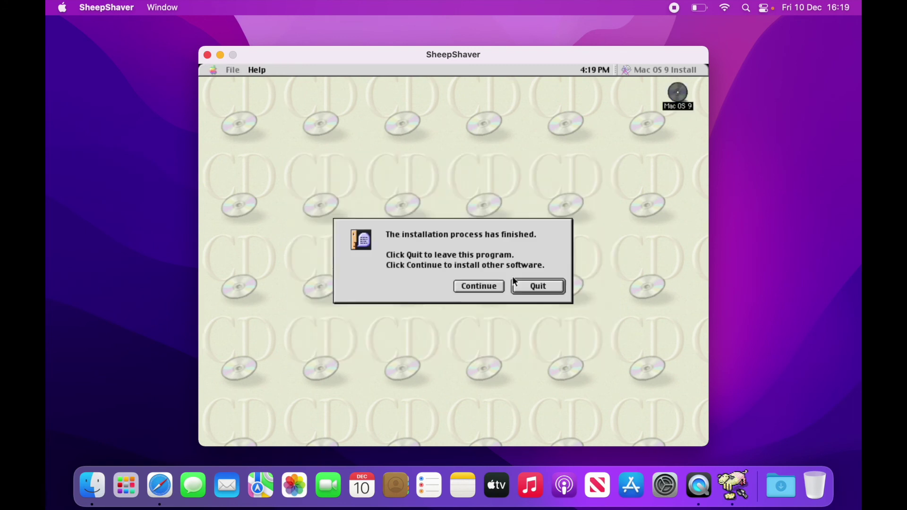
Step: Set the virtual machine to boot from Any, remove the Mac OS 9.0.4.iso volume and save the settings
click(378, 297)
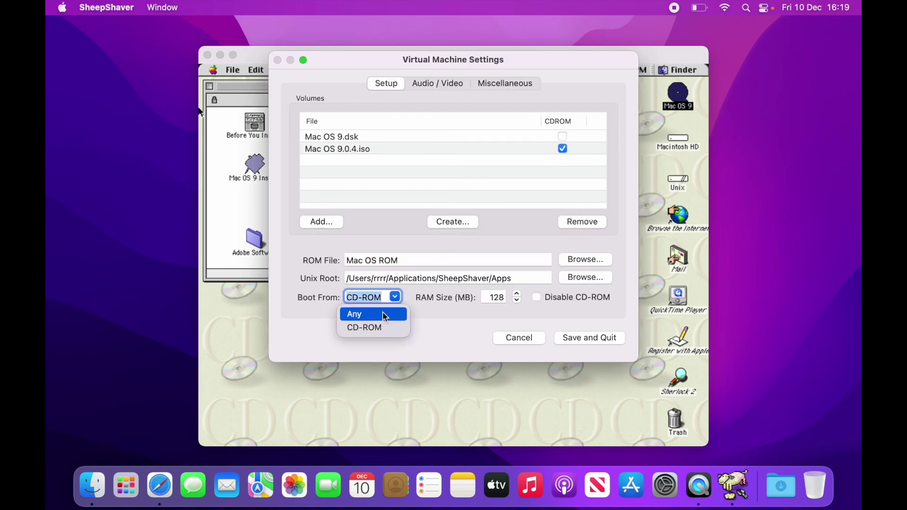
click(373, 314)
click(582, 221)
click(590, 337)
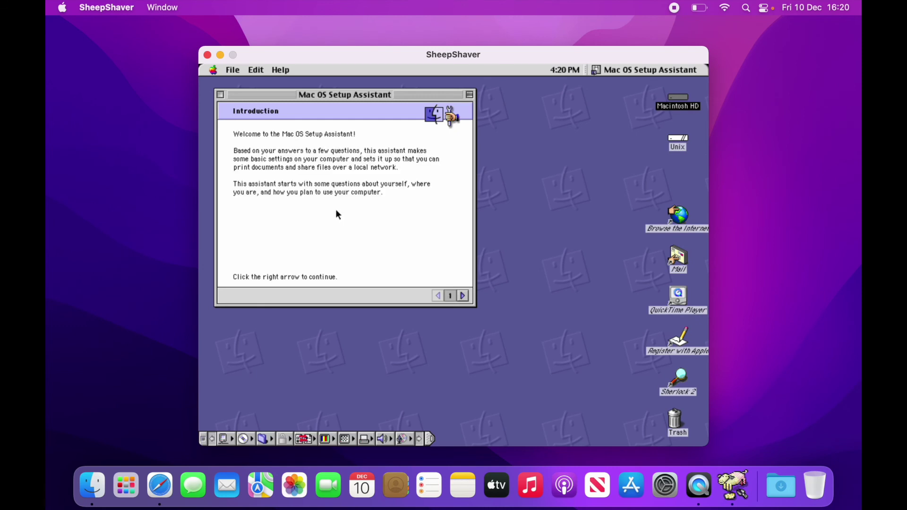
Step: Quit the Mac OS Setup Assistant without saving any answers
click(236, 70)
click(234, 92)
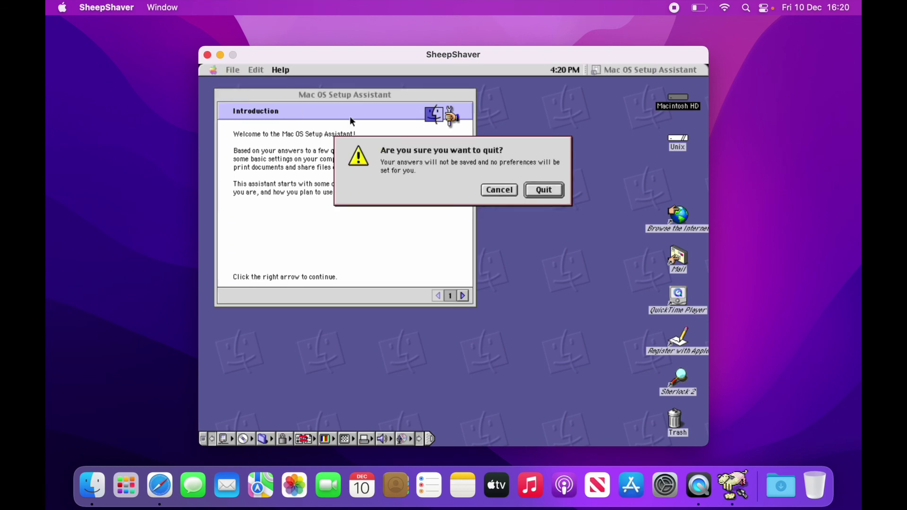
click(543, 190)
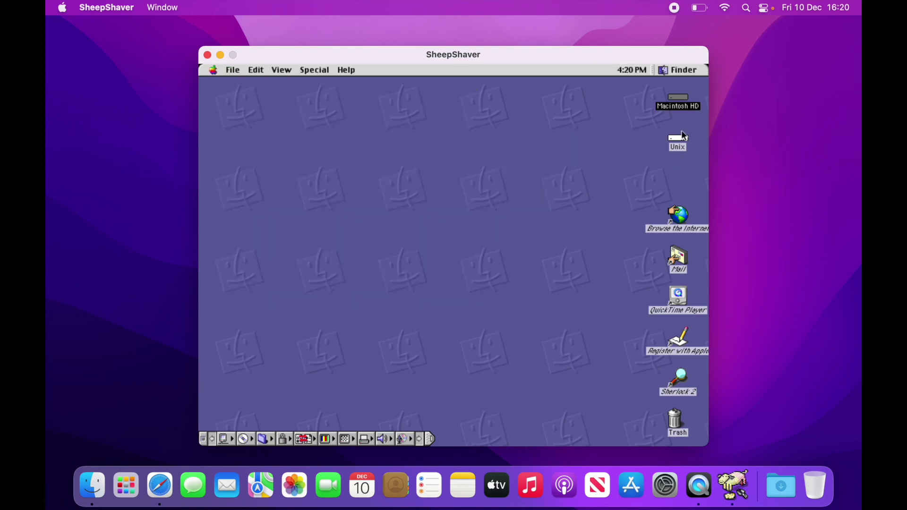
Step: Open the Unix and Macintosh HD volumes on the Mac OS 9 desktop to view their contents
double_click(678, 141)
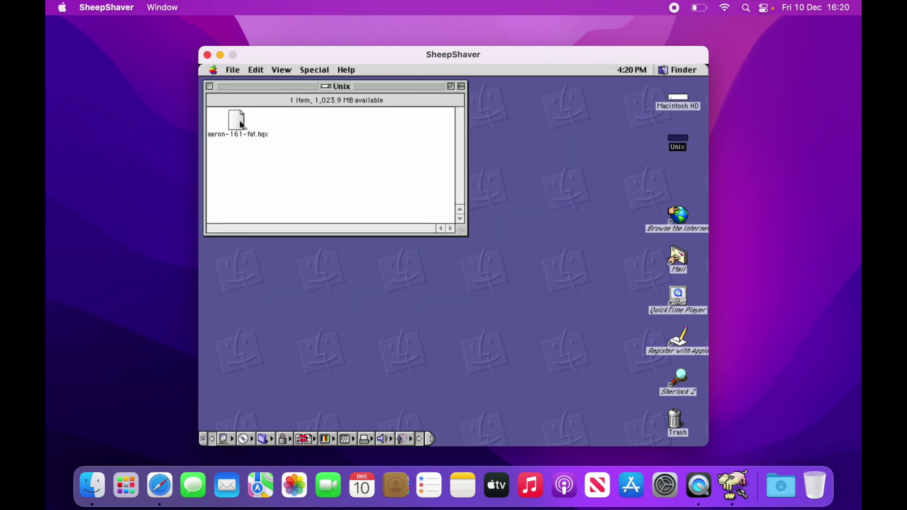
double_click(677, 100)
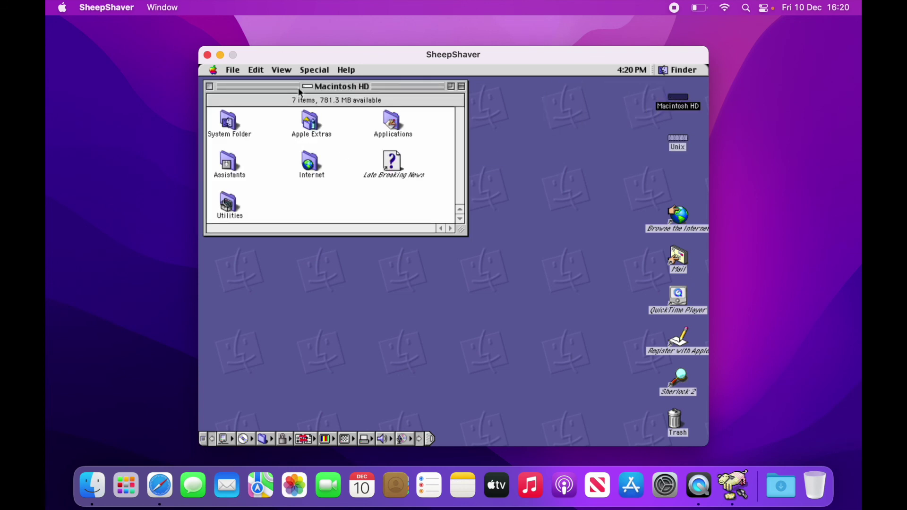
Step: Copy aaron-161-fat.hqx from the Unix volume to Macintosh HD, close the Unix window and open the copied file
drag(300, 91, 287, 239)
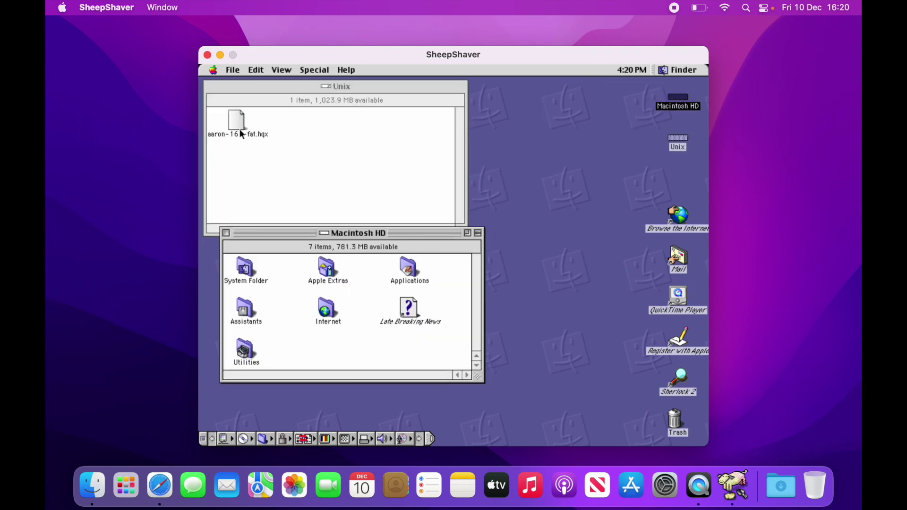
drag(240, 130, 332, 345)
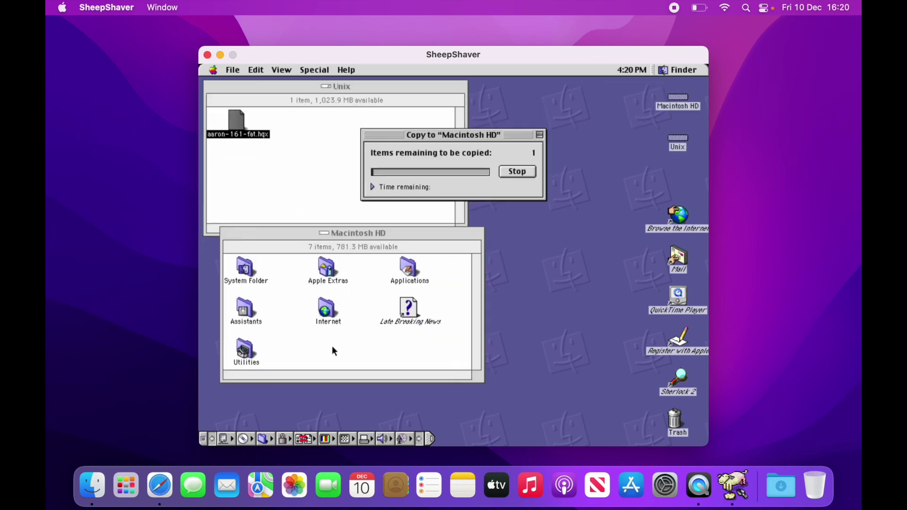
click(213, 88)
click(208, 86)
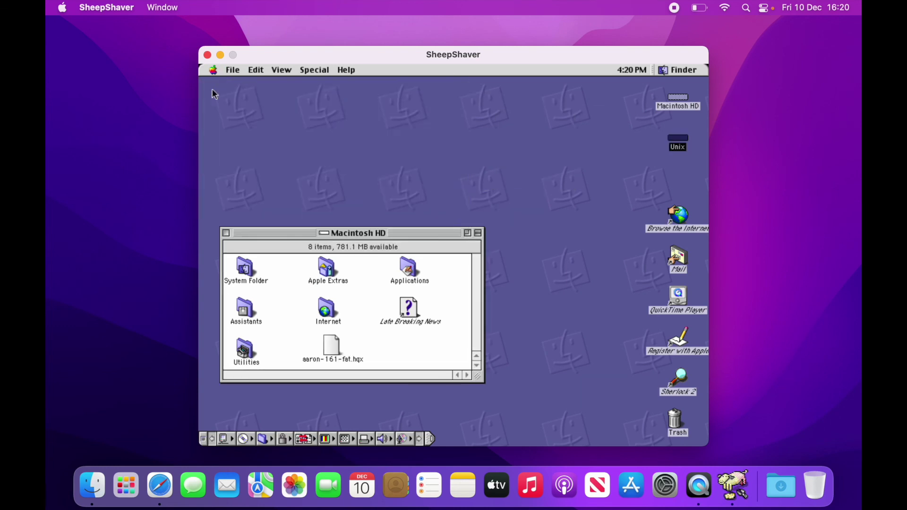
double_click(330, 349)
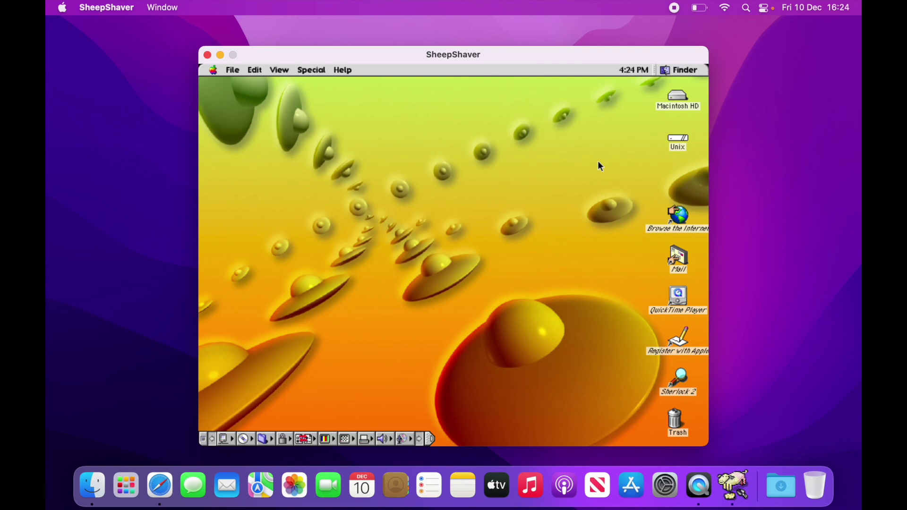
Step: Move the Browse the Internet, Mail, QuickTime Player, Register with Apple and Sherlock 2 desktop icons to the Trash
drag(620, 194, 678, 415)
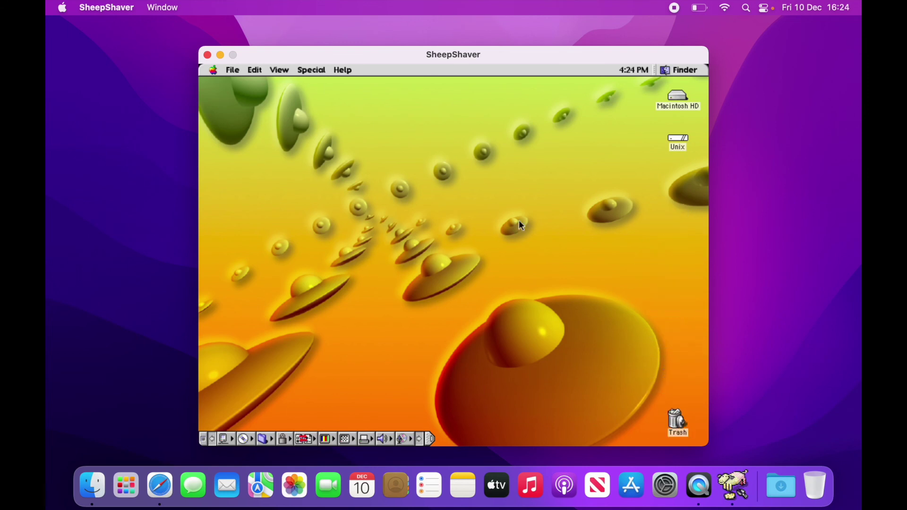
Step: View the Mac OS 9 version and memory information in About This Computer, close it and shut down the virtual machine
click(213, 71)
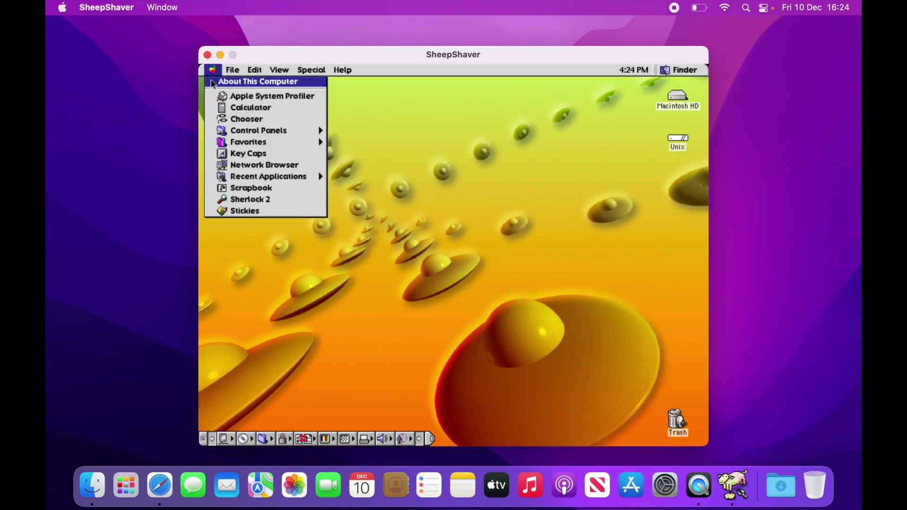
click(263, 83)
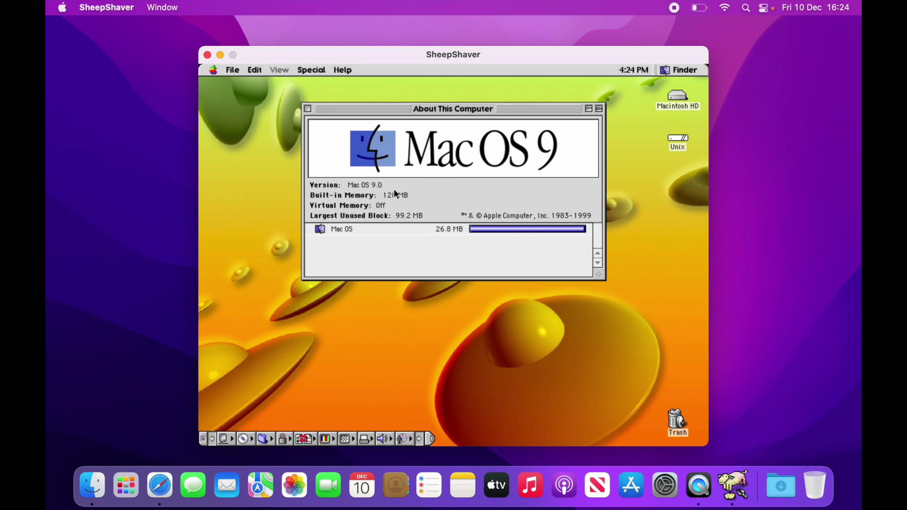
click(308, 109)
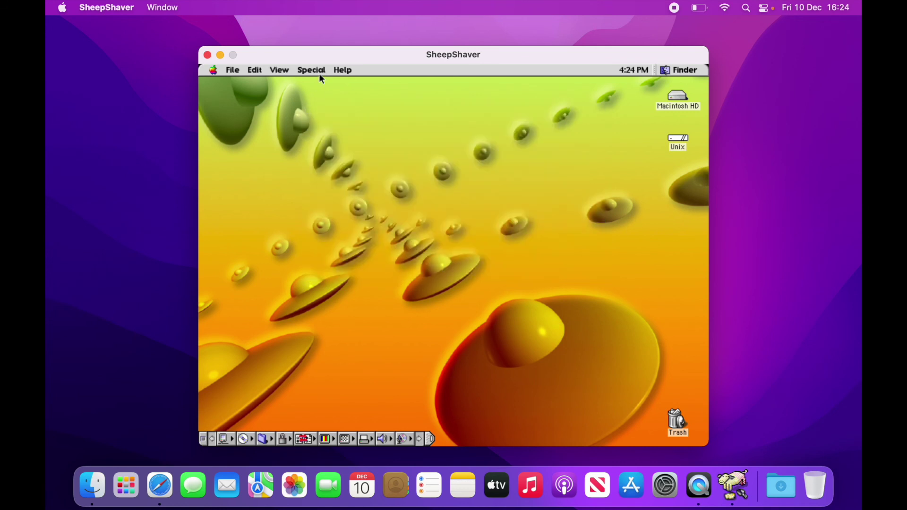
click(321, 71)
click(321, 140)
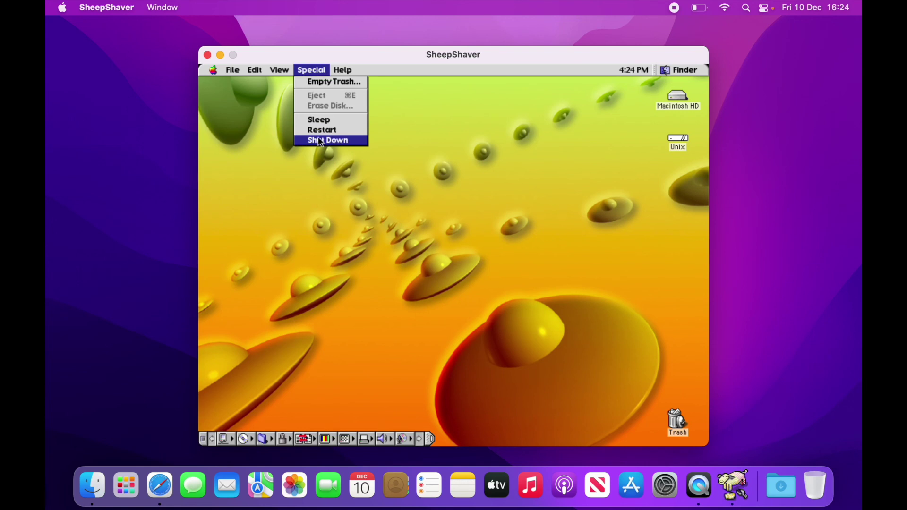